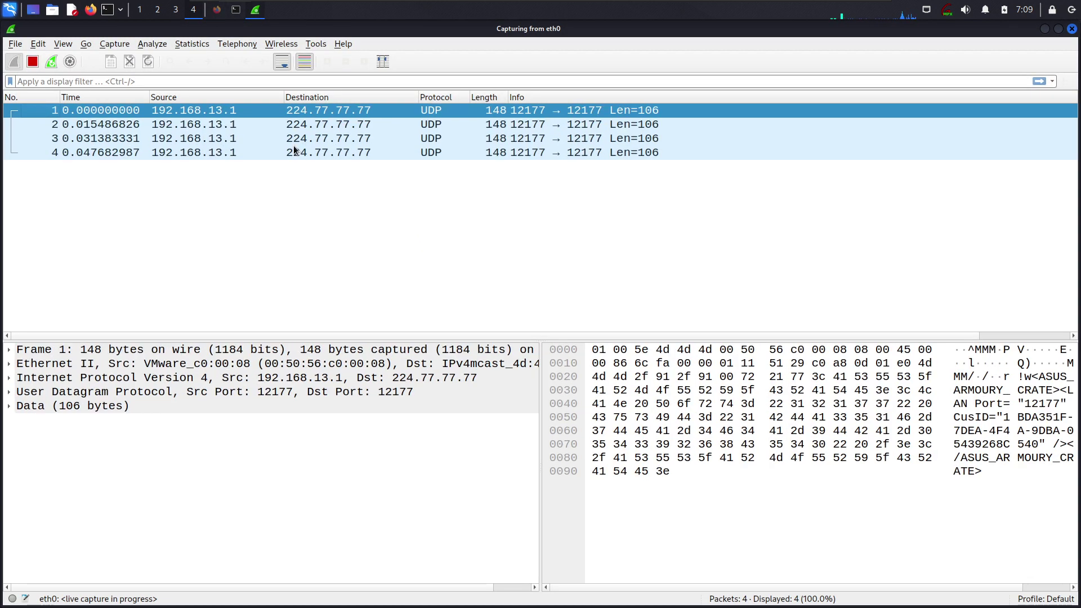
Run a live capture on eth0 and watch the first UDP packets from 192.168.13.1 to 224.77.77.77 arrive
mouse_move(213, 11)
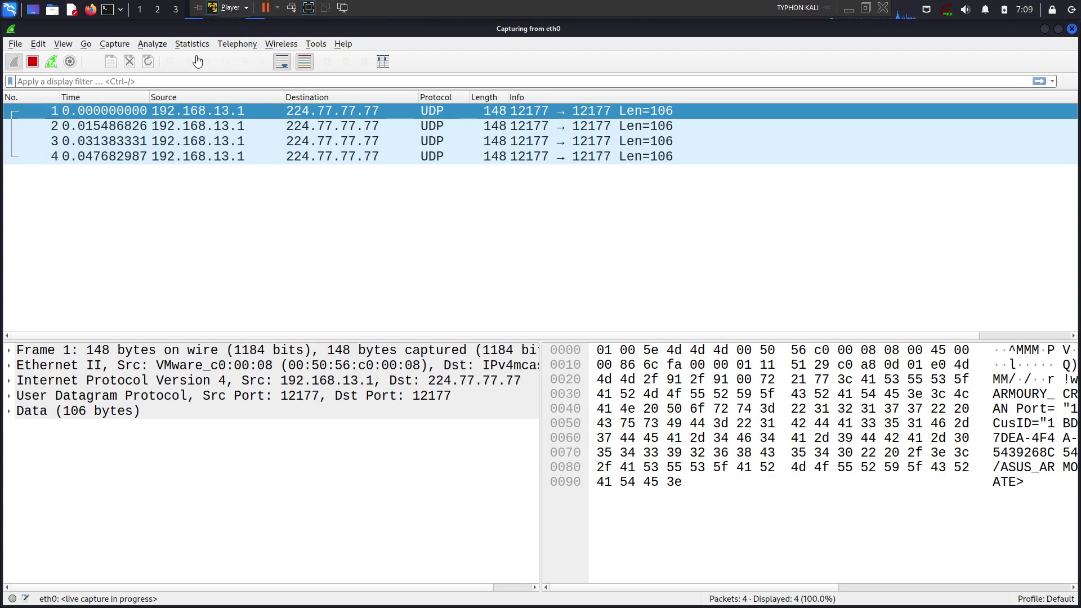
Log in to DVWA in Firefox with the username and password, and decline saving the login
left_click(217, 9)
left_click(461, 255)
type("admin")
key("Tab")
type("password")
key("Return")
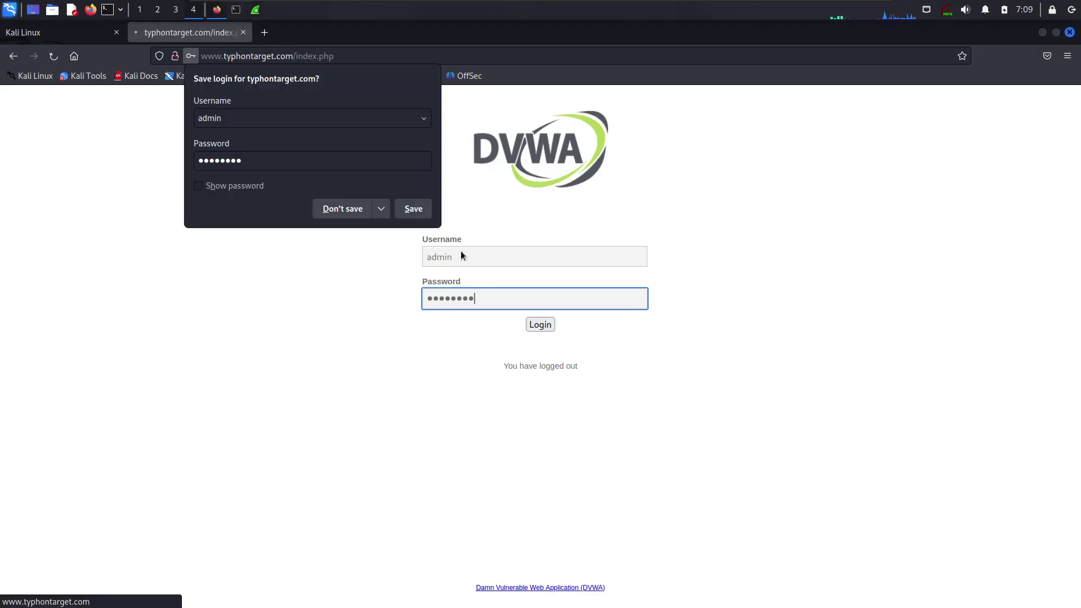
left_click(255, 10)
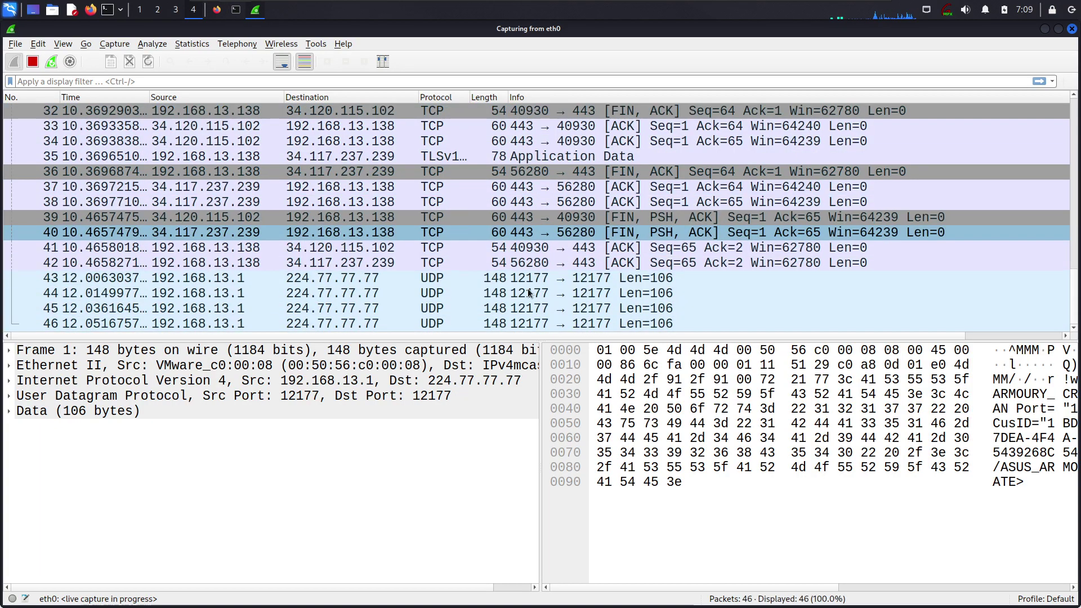
Stop the live capture, leaving 53 packets in the trace
left_click(33, 62)
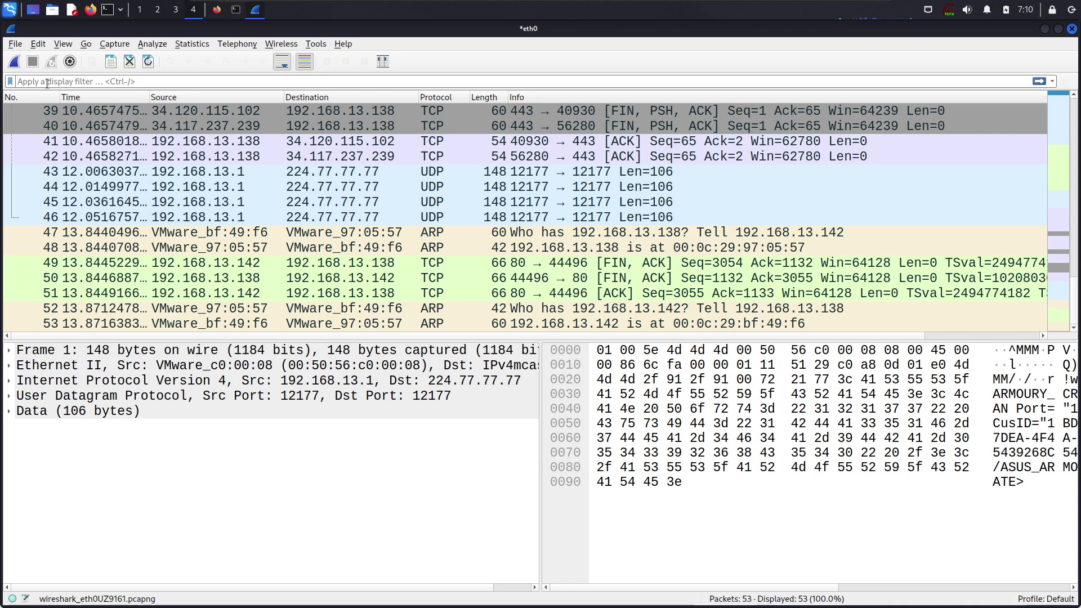
Clear the mistyped 'arp imp' text and begin an ip. filter from the autocomplete list
type("arp imp")
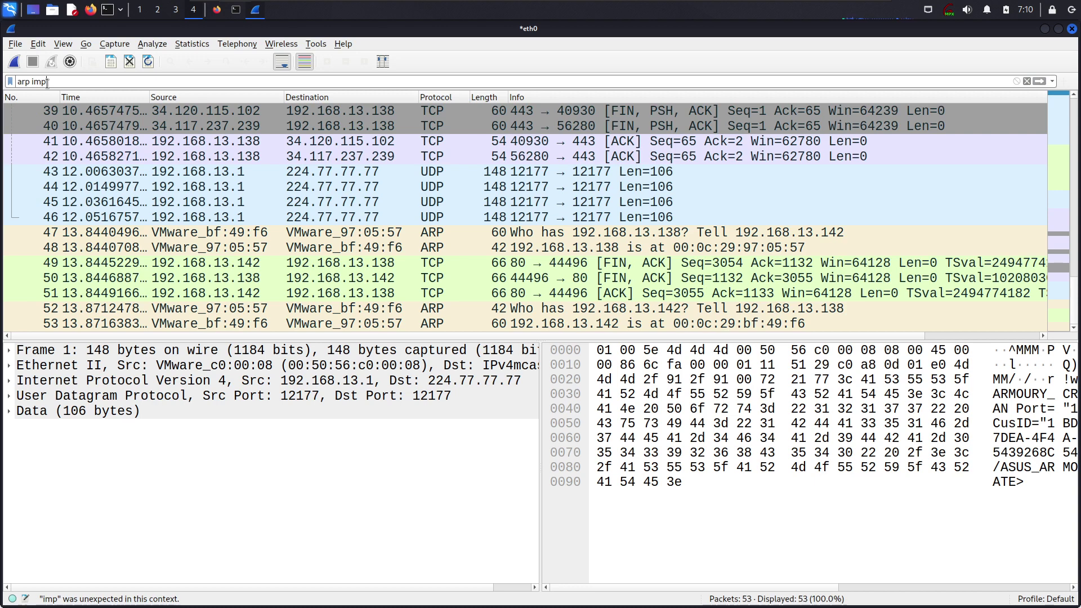
key("BackSpace")
key("BackSpace")
key("BackSpace")
key("BackSpace")
key("BackSpace")
key("BackSpace")
key("BackSpace")
type("ip.")
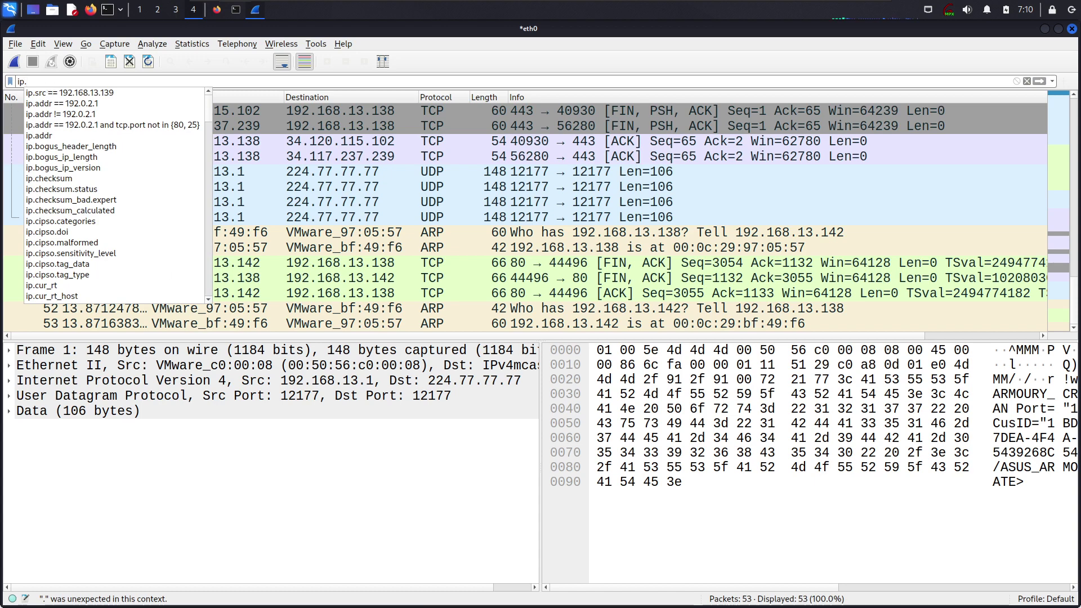
scroll(168, 162, "down", 9)
scroll(168, 163, "down", 15)
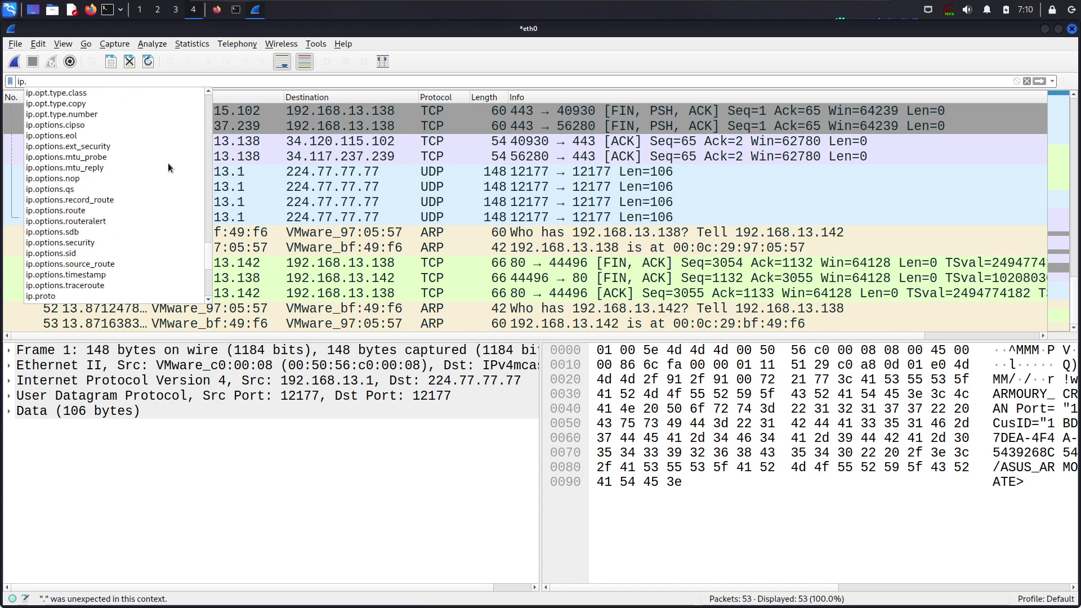
scroll(138, 198, "up", 20)
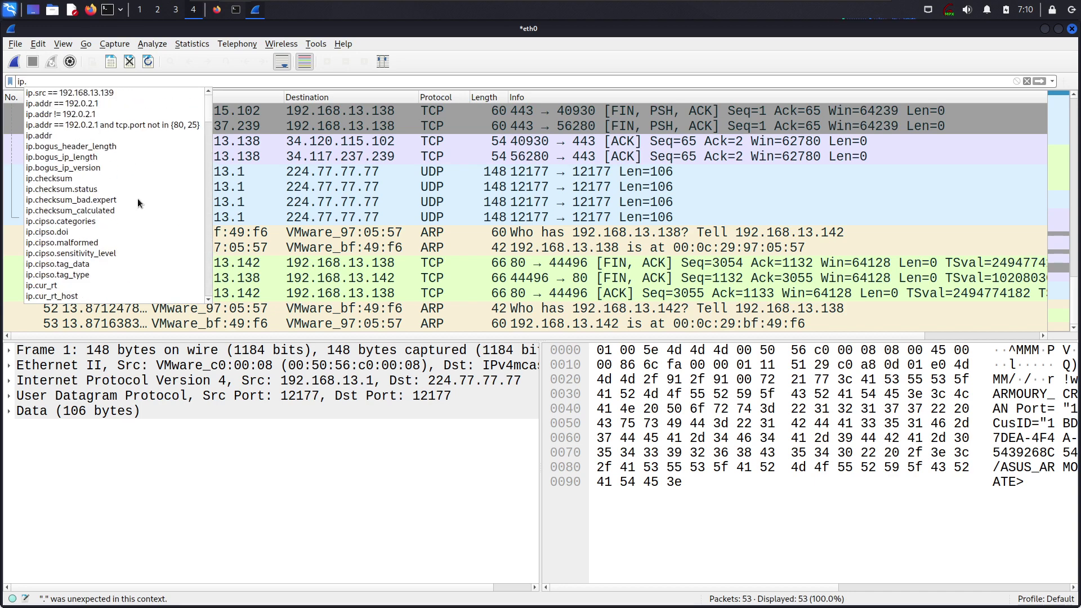
type(",")
key("BackSpace")
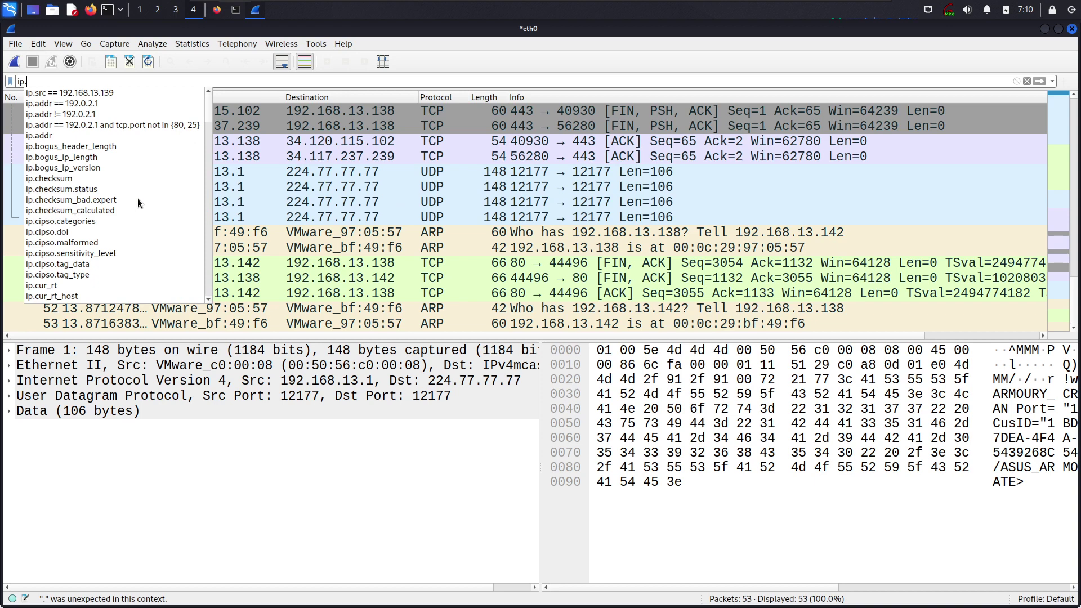
Complete the display filter as ip.addr == 192.168.13.142 without applying it yet
type("addr")
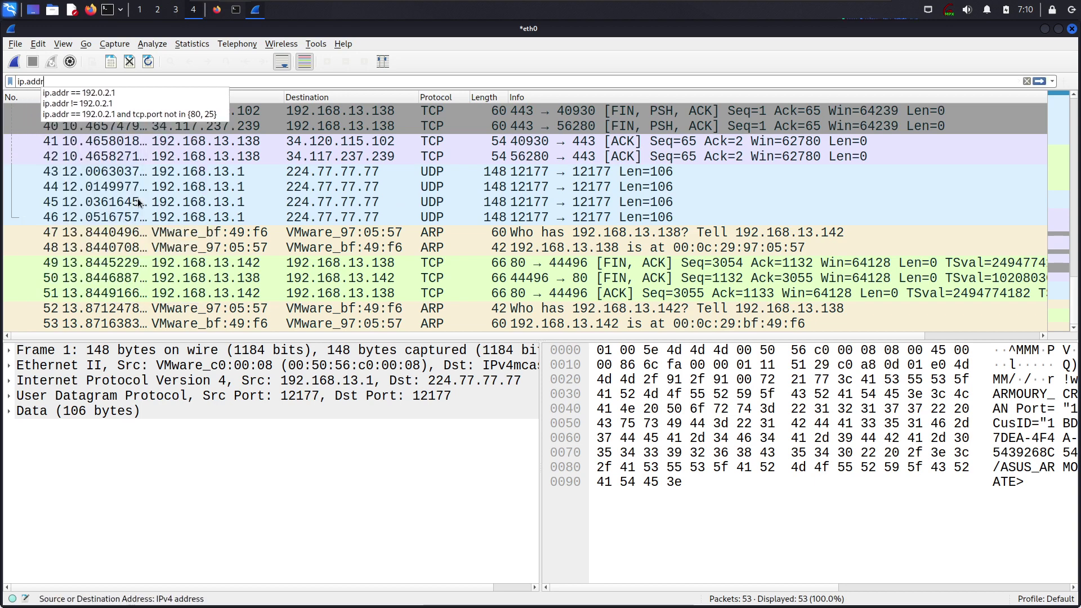
type(" == 192.168.13.")
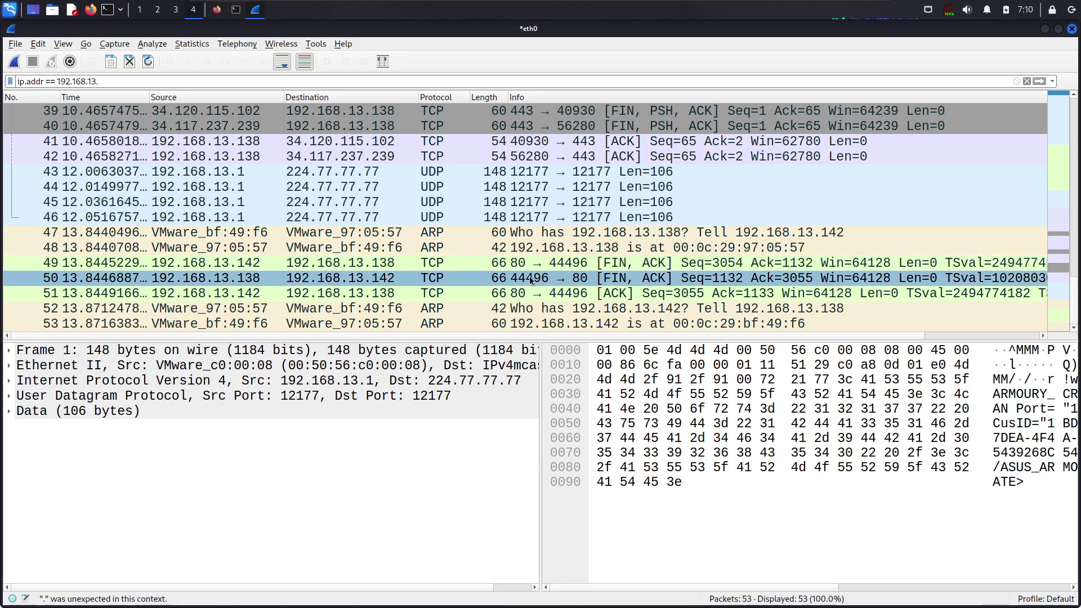
scroll(535, 261, "up", 3)
scroll(535, 261, "up", 6)
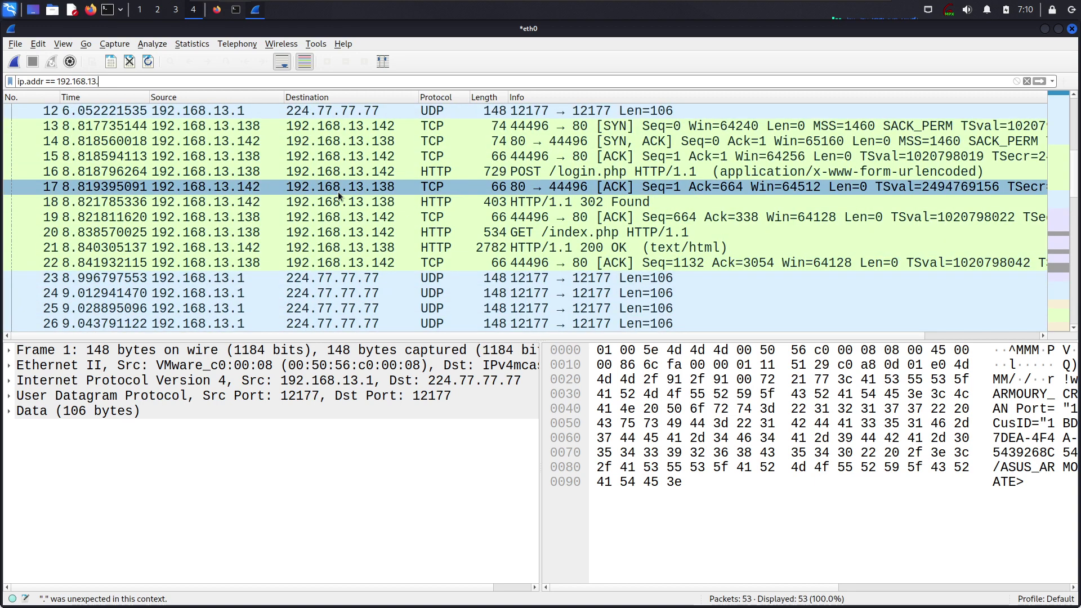
type("142")
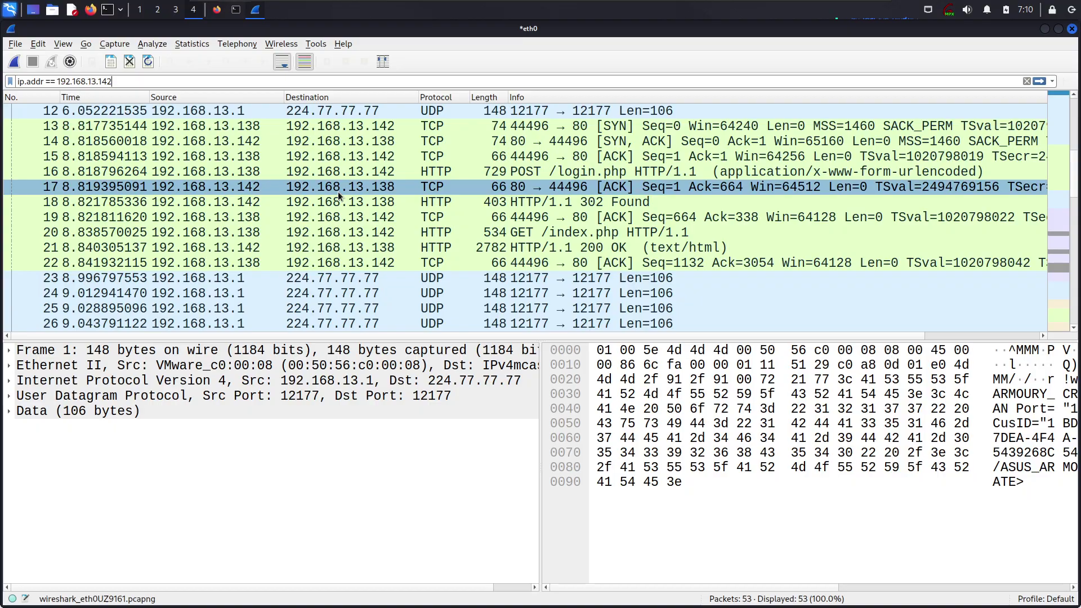
left_click(216, 9)
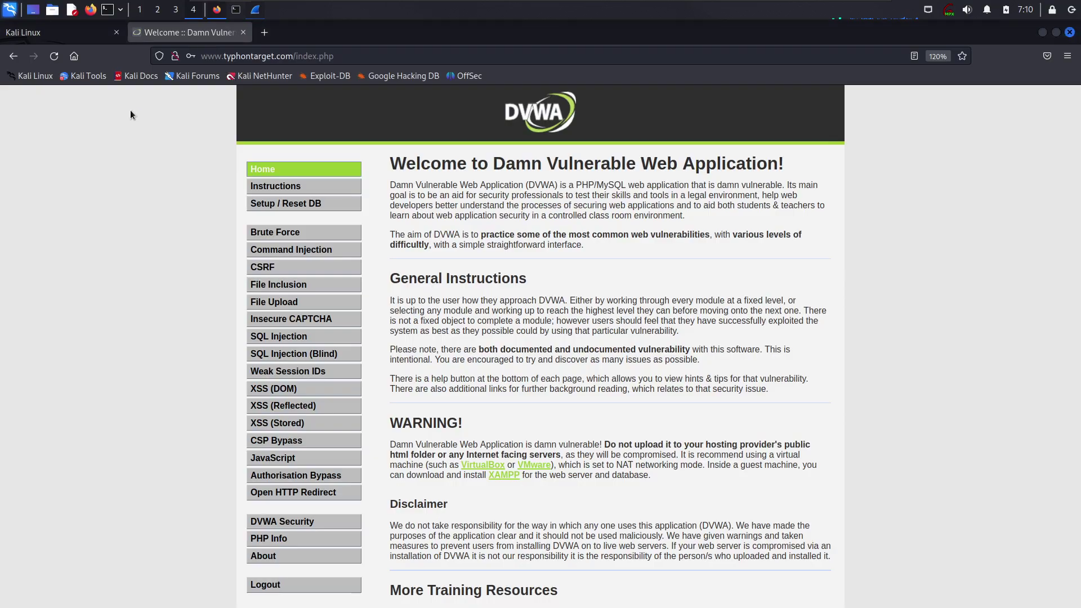
left_click(1042, 33)
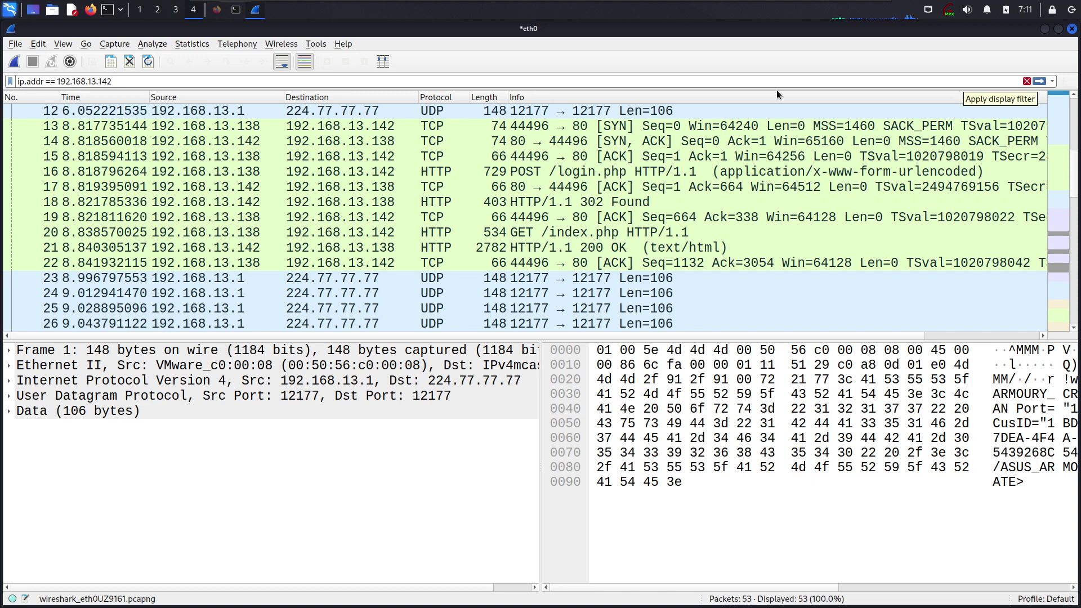
Apply ip.addr == 192.168.13.142, narrowing the list to 13 packets including POST /login.php
key("Return")
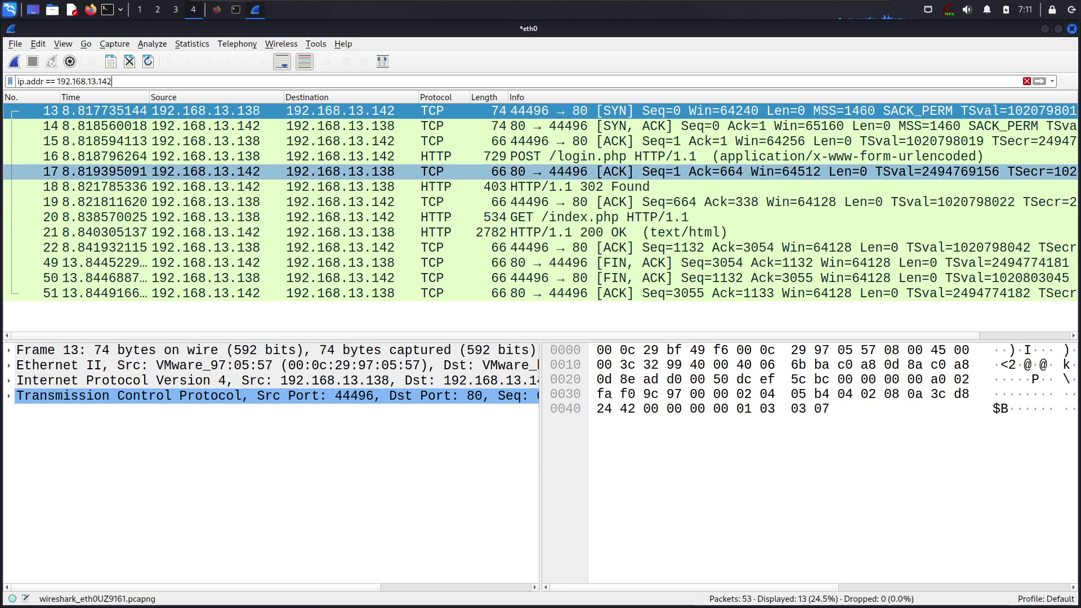
left_click_drag(112, 82, 55, 82)
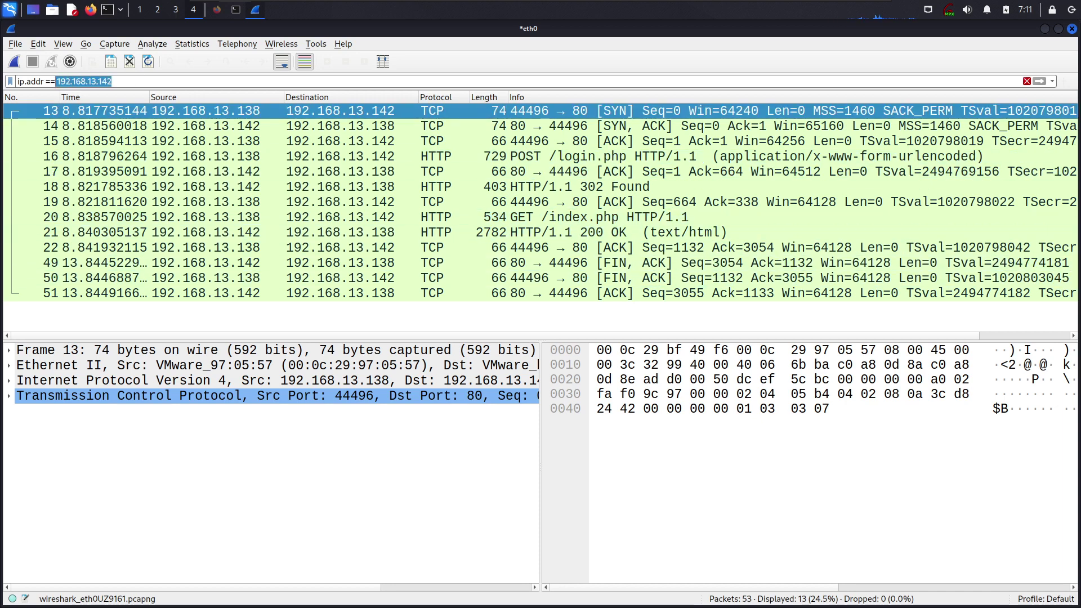
key("ctrl+a")
mouse_move(849, 7)
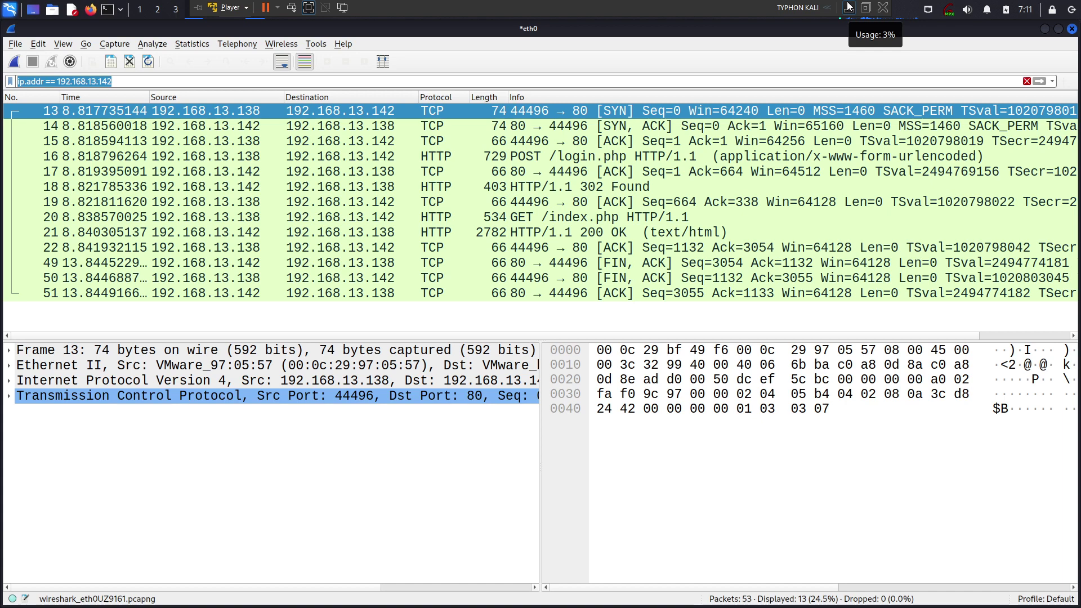
left_click(552, 278)
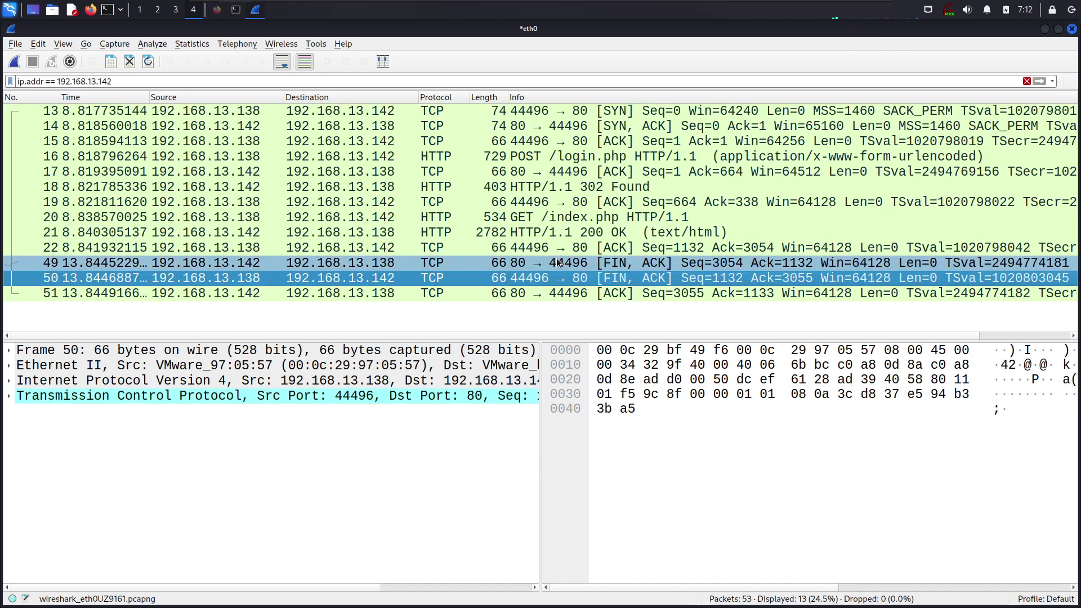
left_click(577, 217)
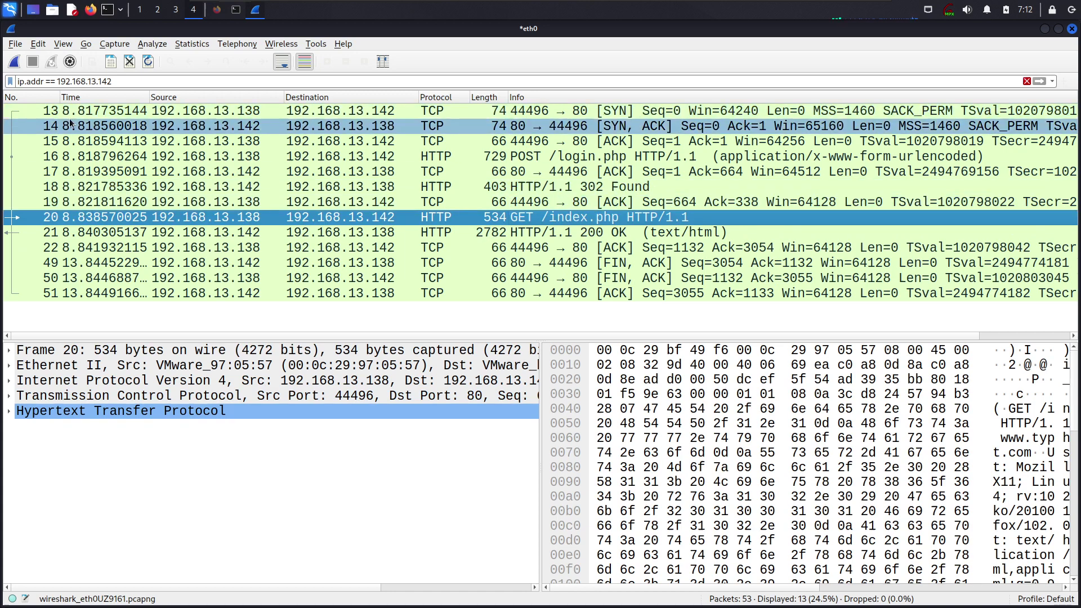
left_click_drag(32, 290, 38, 110)
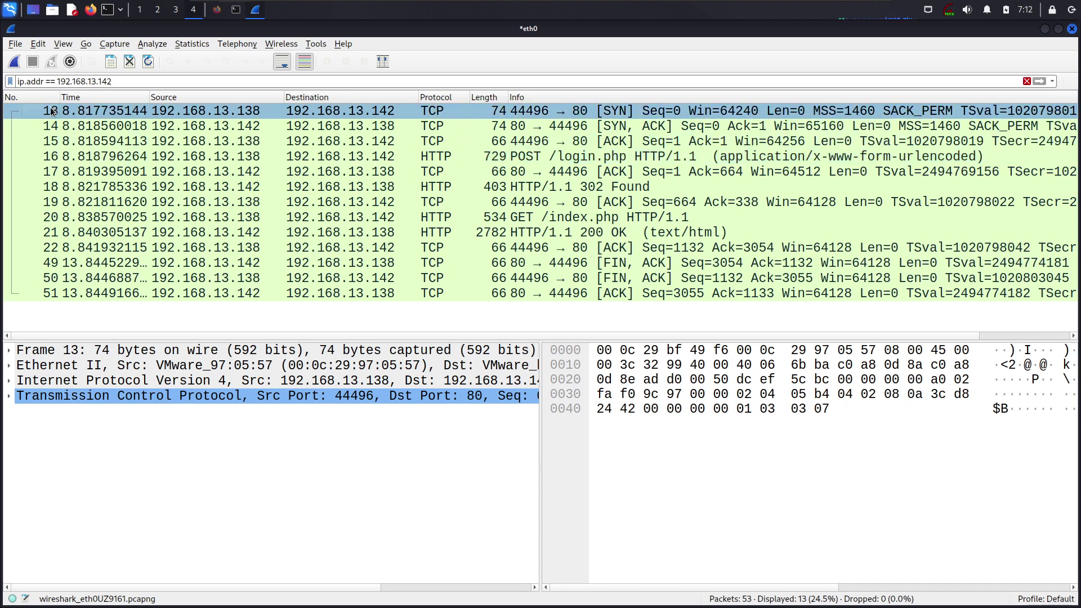
left_click(44, 294)
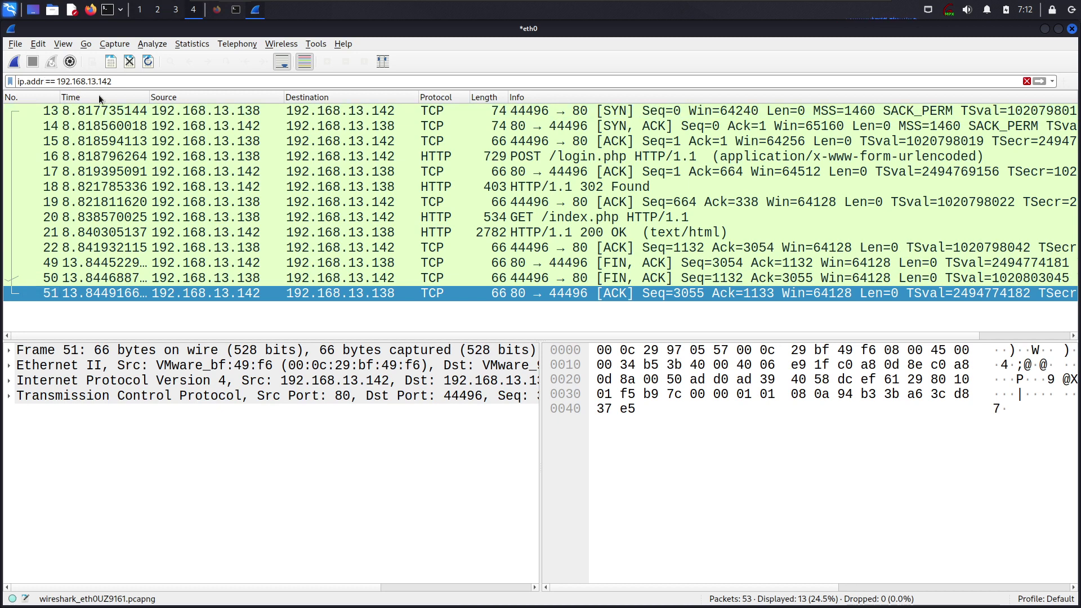
Replace the filter with ip.src != 192.168.13.142 and apply it, listing 43 of 53 packets
key("Delete")
type("=")
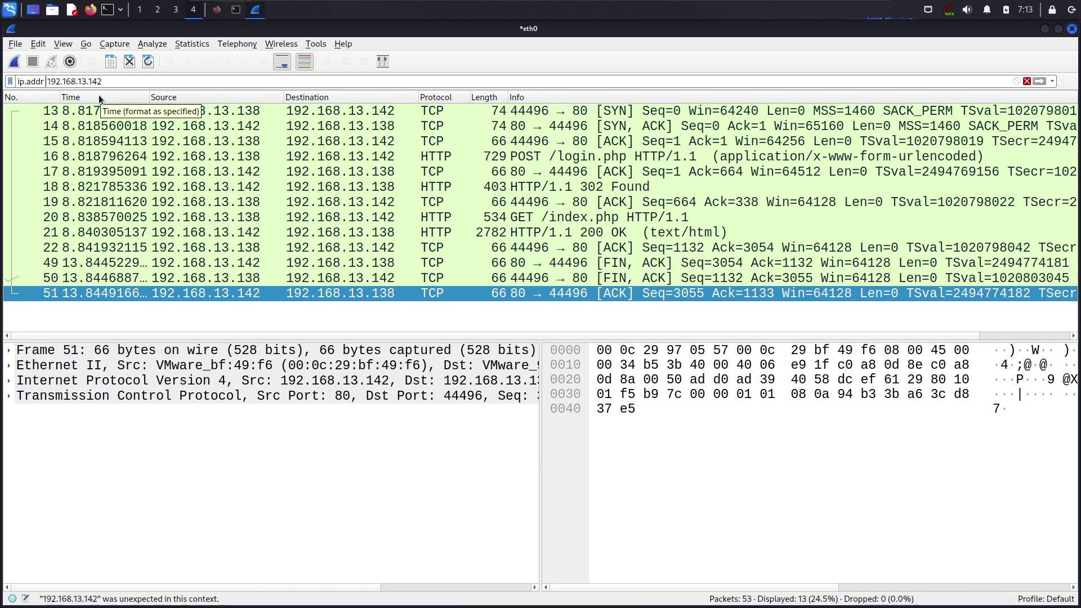
key("ctrl+a")
type("ip.")
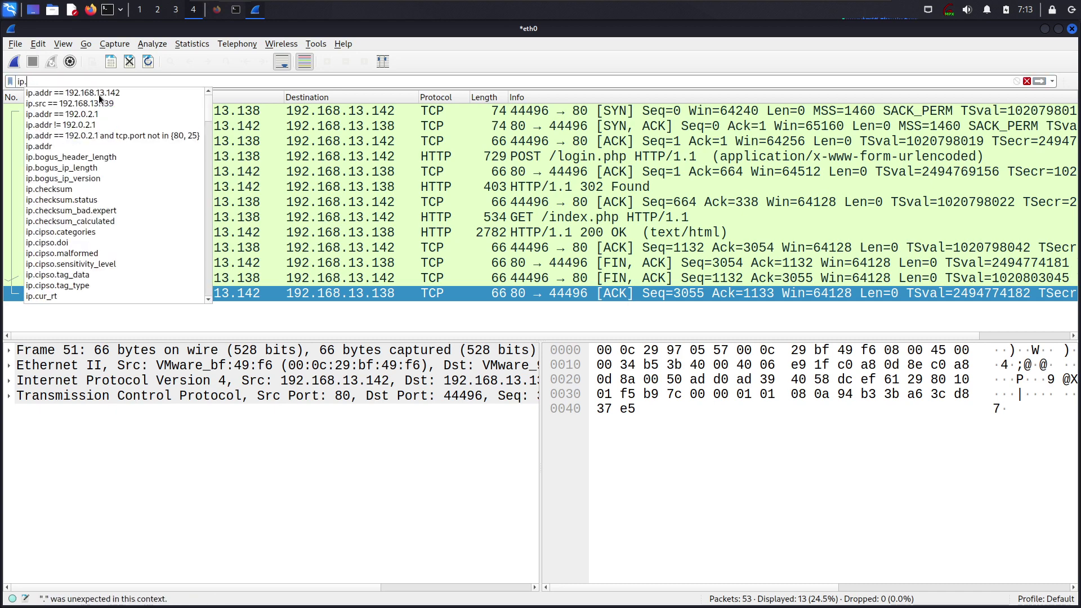
type("src !=")
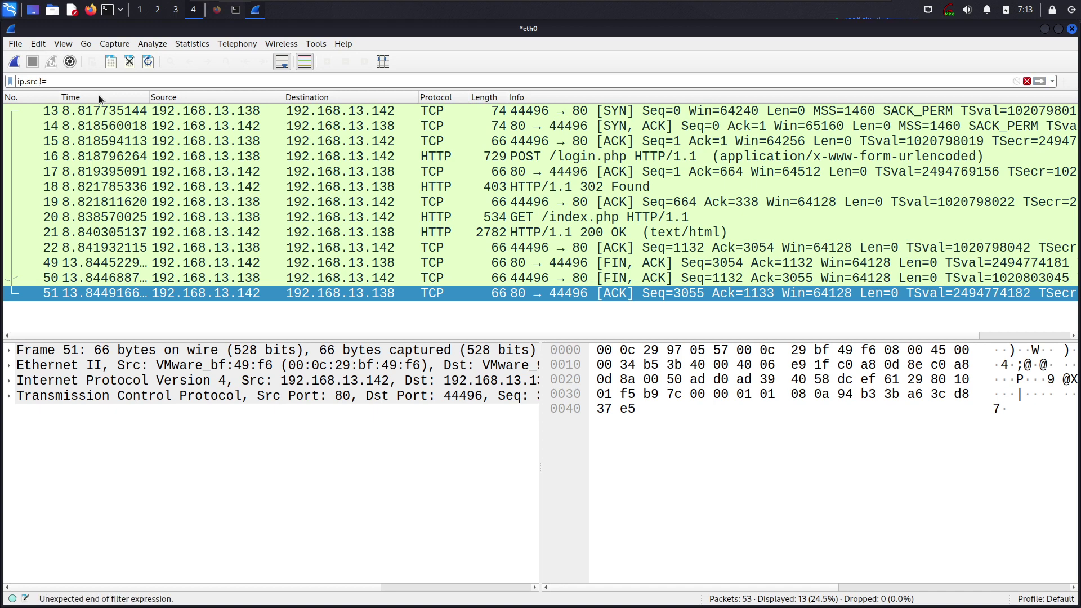
key("BackSpace")
key("BackSpace")
type("==")
key("BackSpace")
key("BackSpace")
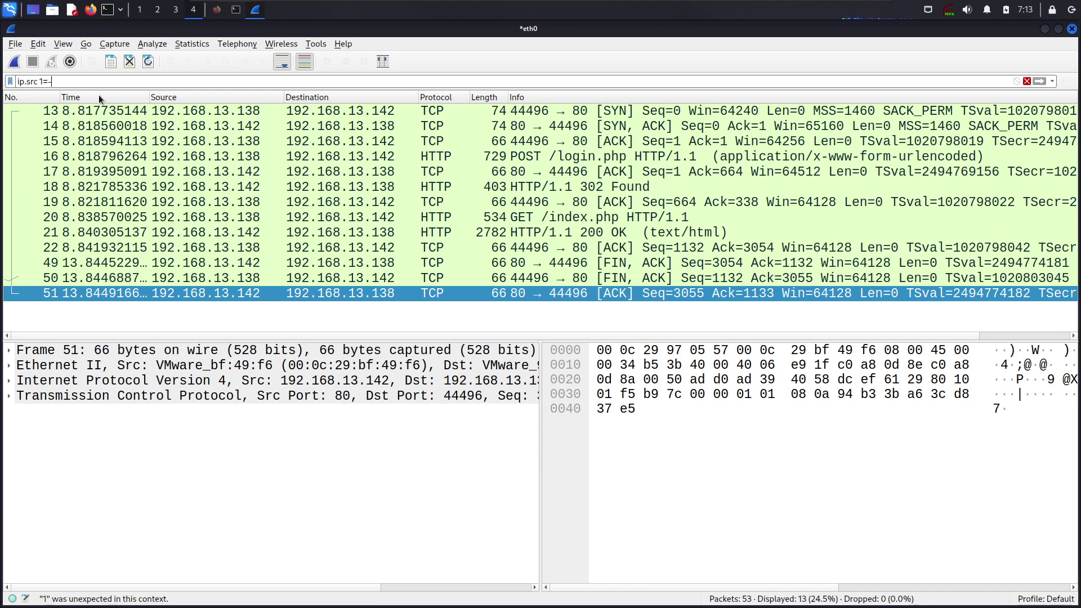
type("!=")
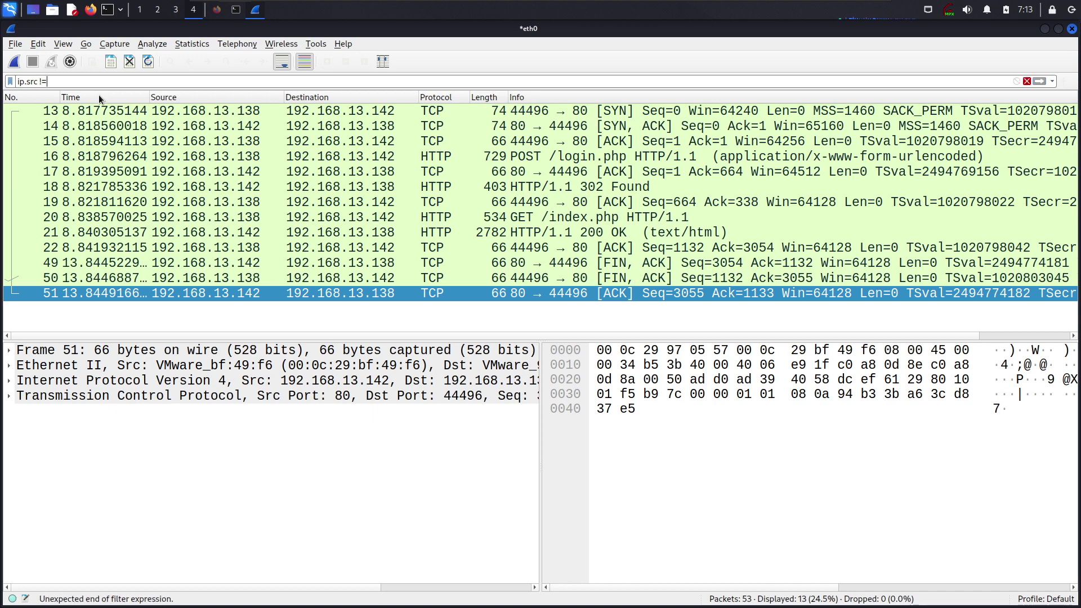
type(" 192.16")
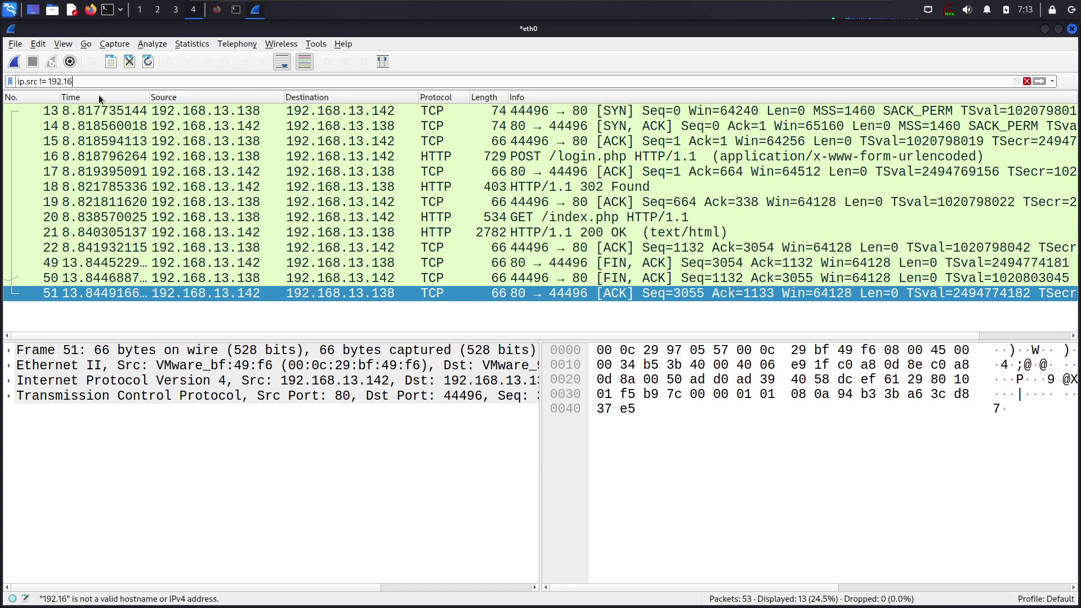
type("8.13.15")
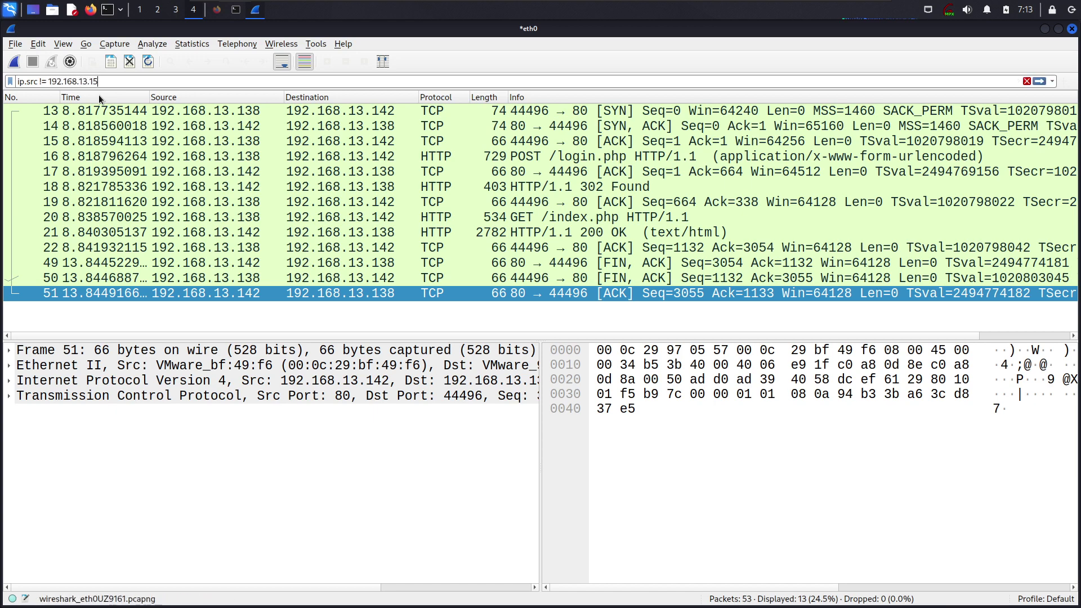
key("BackSpace")
type("42")
key("Return")
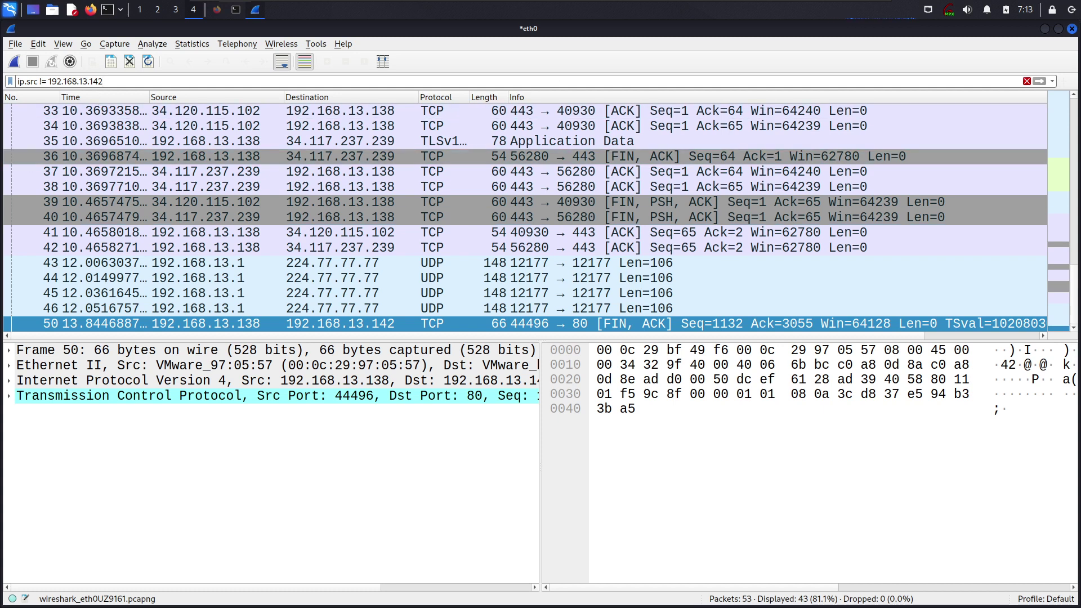
mouse_move(846, 12)
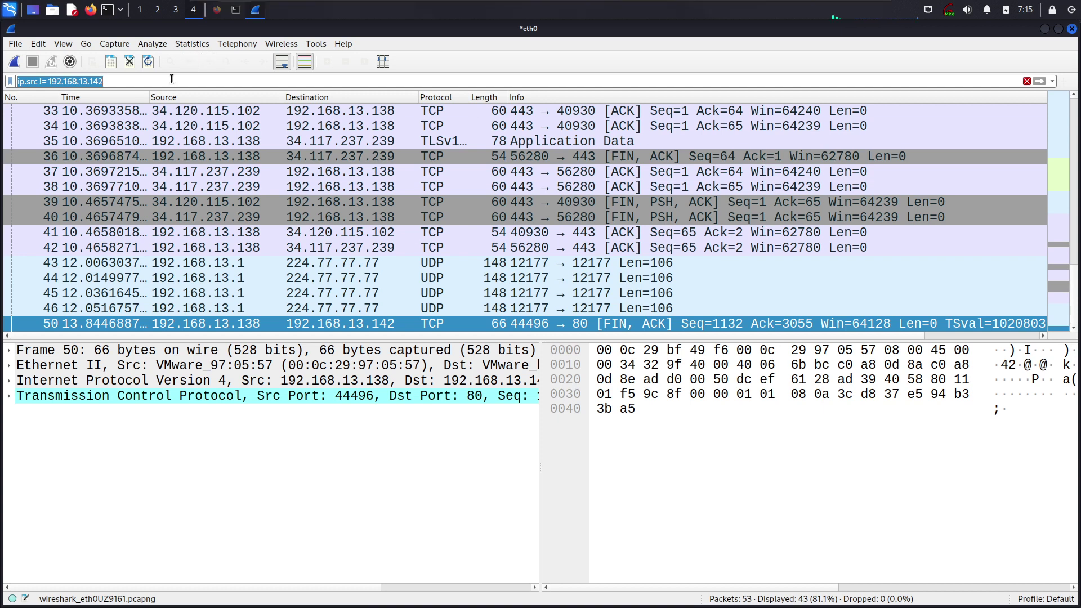
Erase the old ip.src filter and type the subnet expression ip.addr = 192.168.13.0/24
left_click(172, 79)
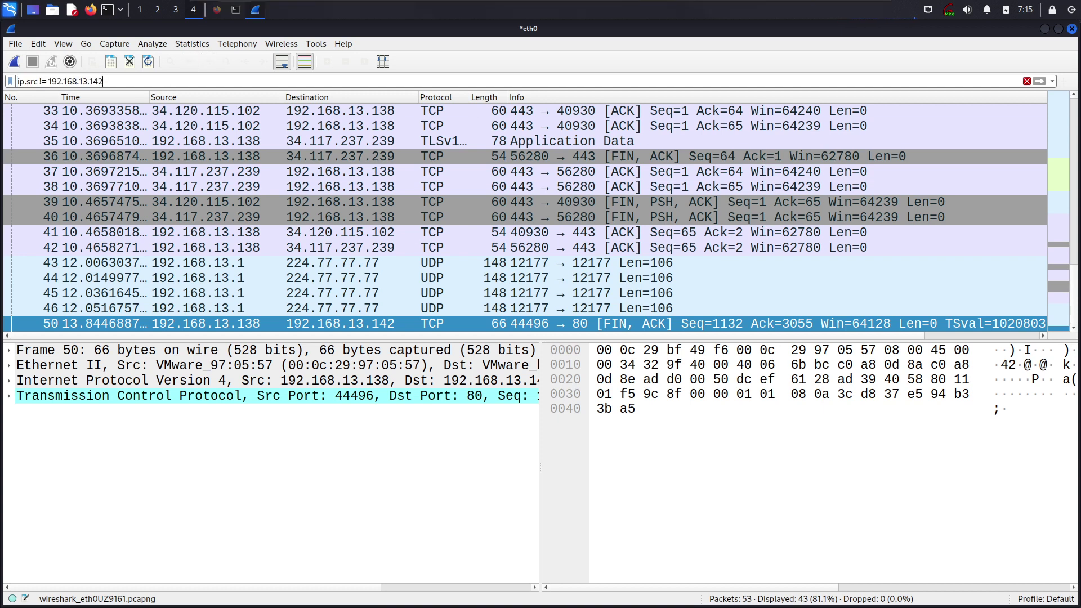
key("ctrl+a")
key("BackSpace")
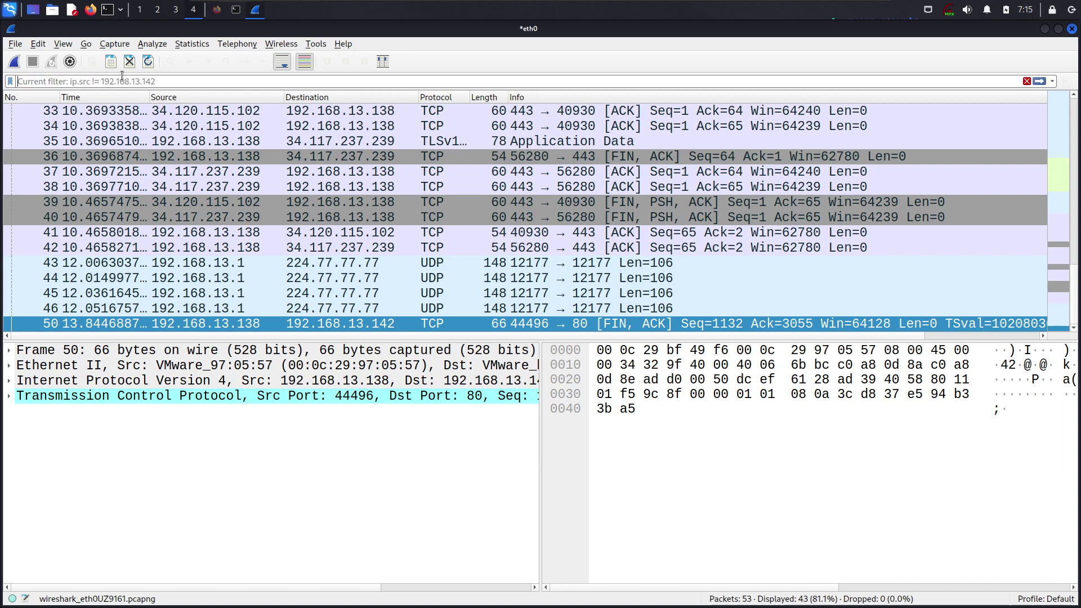
type("ip.a")
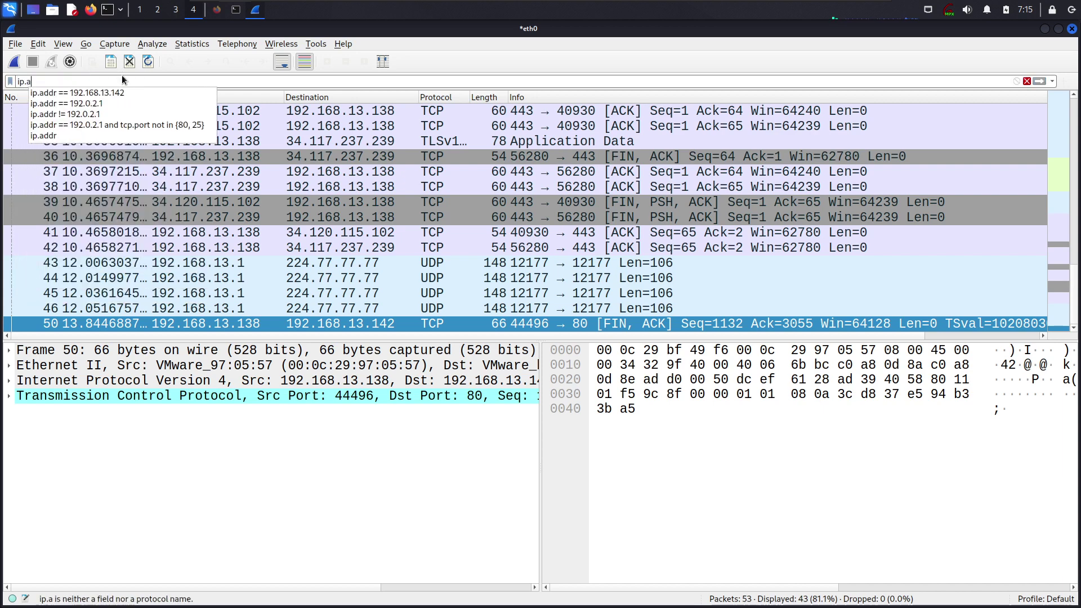
type("ddr = 192.168.")
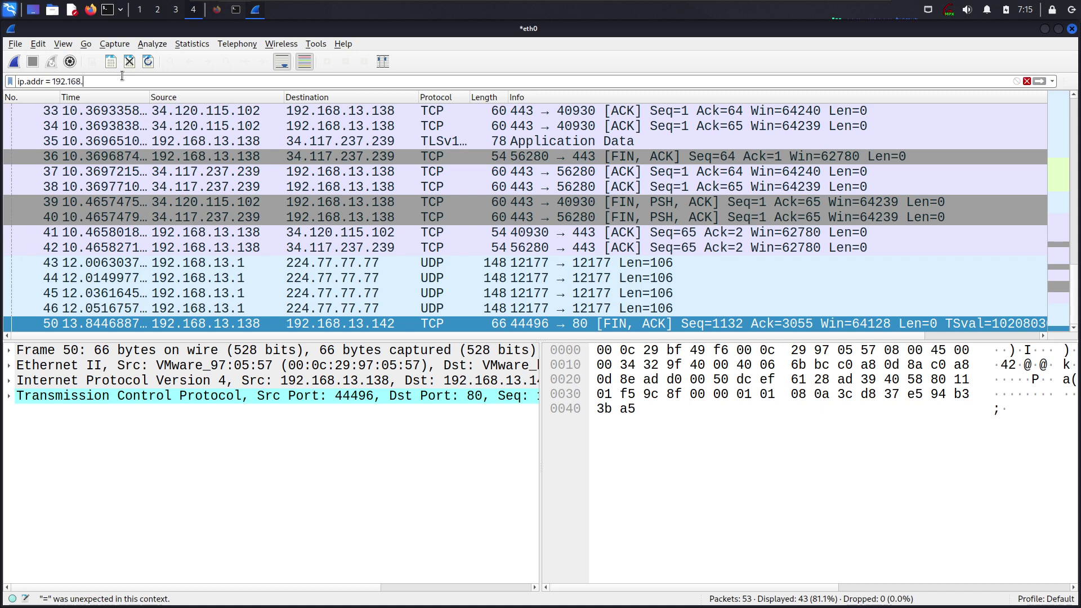
type("13.0/24")
key("shift+Left")
key("shift+Left")
left_click(130, 81)
type("0-")
key("BackSpace")
key("BackSpace")
key("BackSpace")
Try changing the address's last octet to 1, then overwrite the whole filter with just '2'
scroll(248, 113, "up", 6)
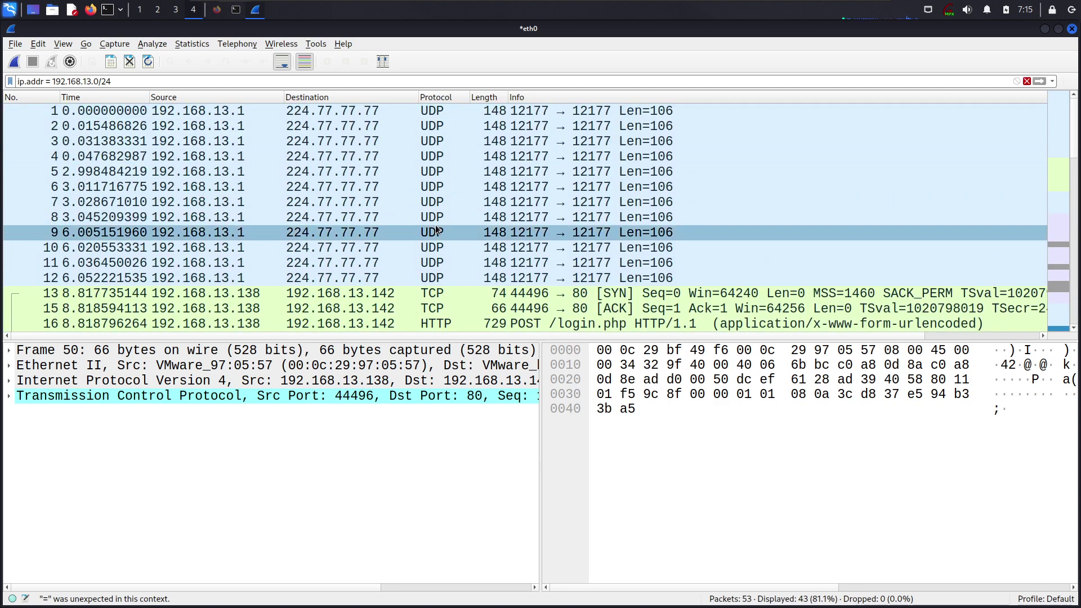
scroll(437, 229, "down", 10)
scroll(436, 230, "down", 3)
scroll(230, 212, "up", 5)
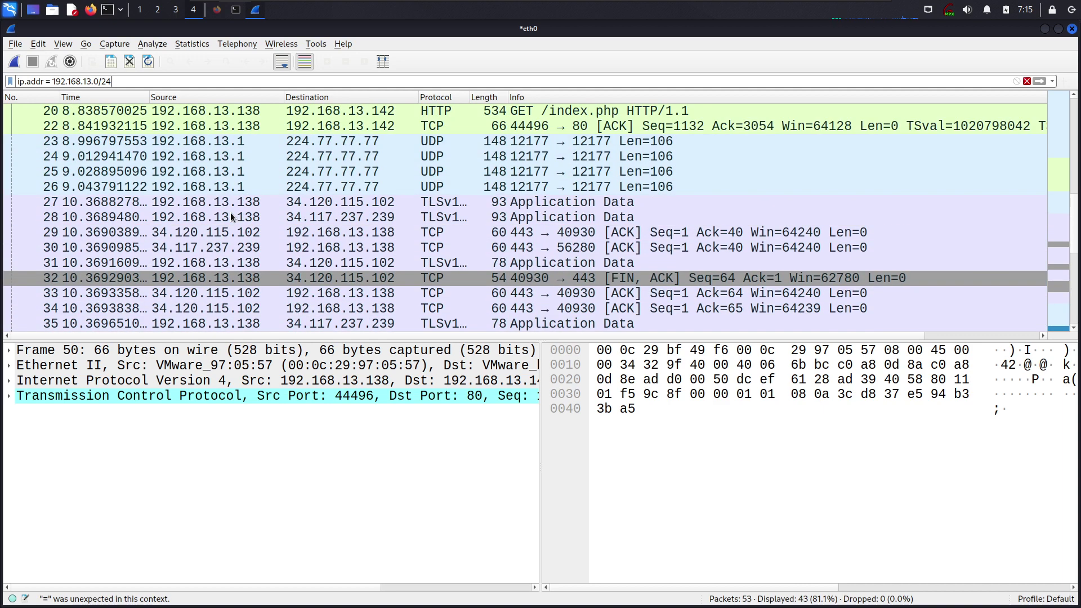
scroll(231, 211, "down", 2)
left_click(63, 81)
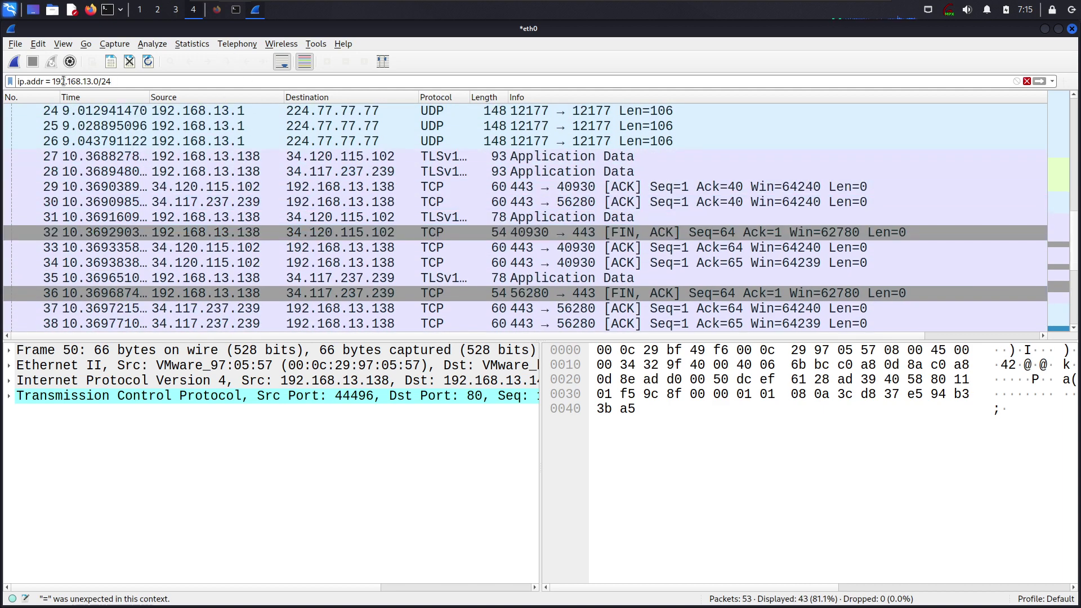
double_click(96, 81)
type("1")
key("ctrl+a")
type("2")
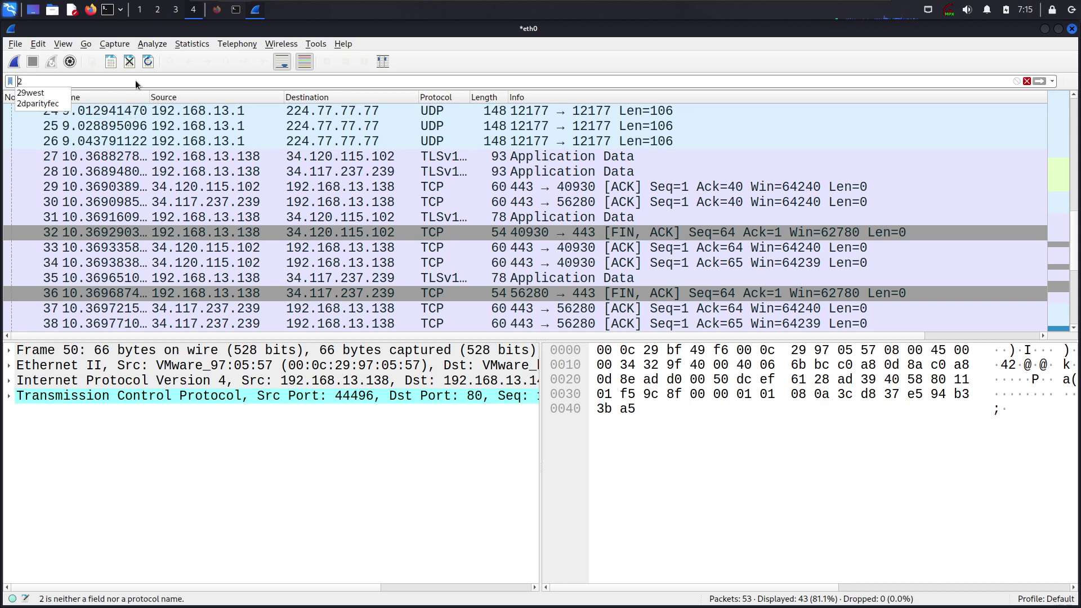
Clear the filter to show all packets, then retype the subnet expression ip.addr = 192.168.13.0/
key("BackSpace")
key("Return")
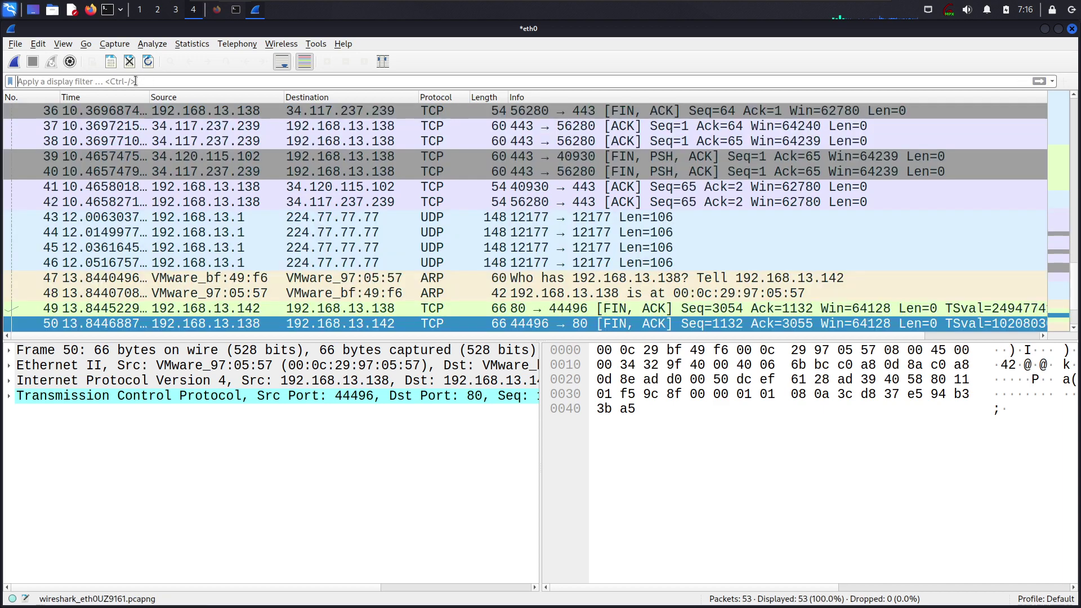
type("192")
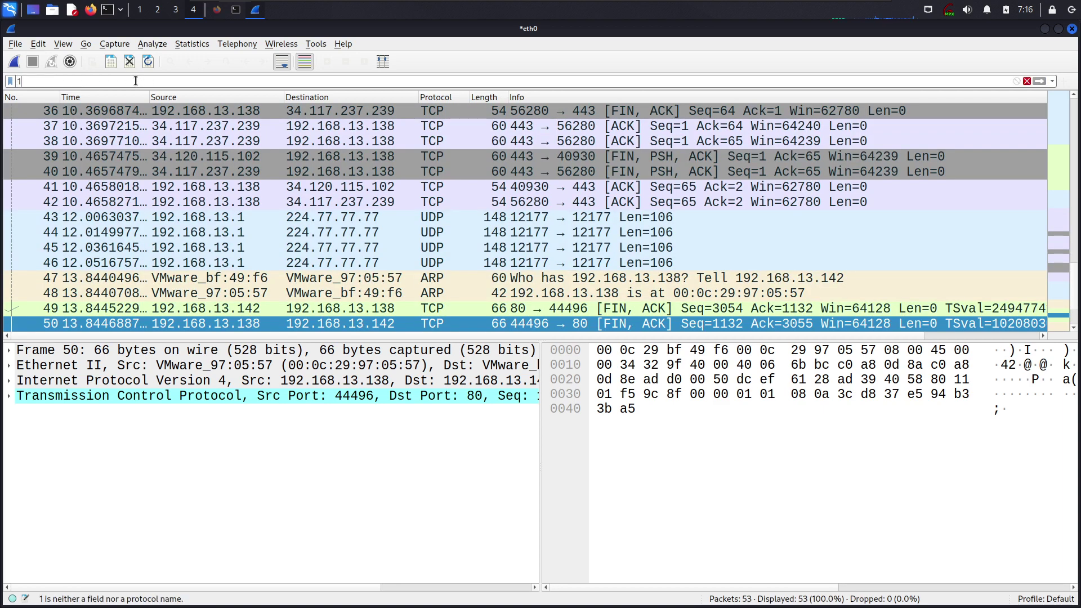
key("BackSpace")
key("BackSpace")
key("BackSpace")
type("add")
key("BackSpace")
key("BackSpace")
key("BackSpace")
type("ip.addr")
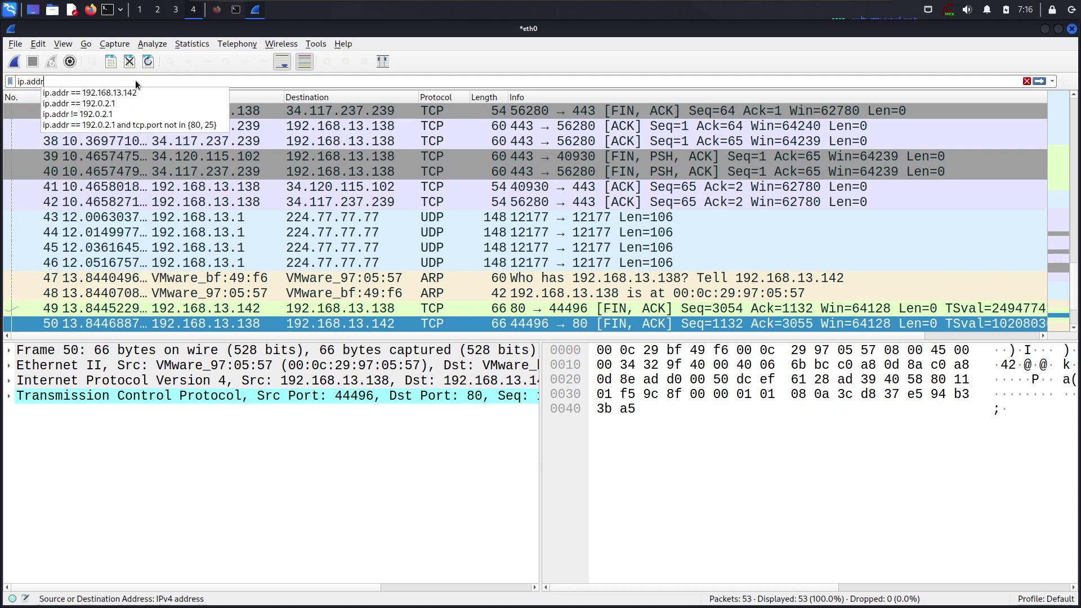
type(" = 1")
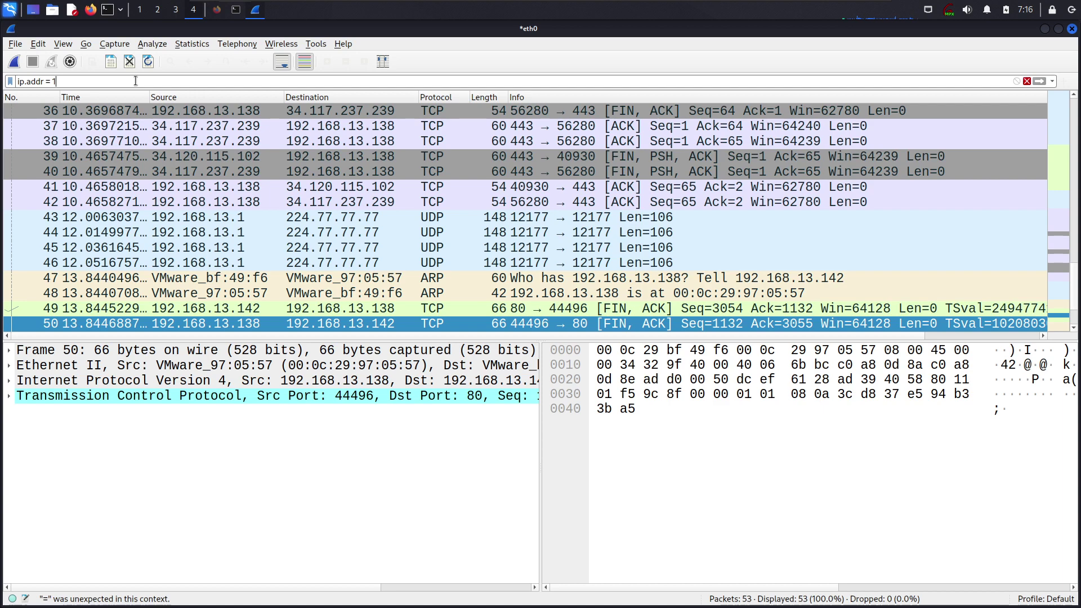
type("92.168.13.0/24")
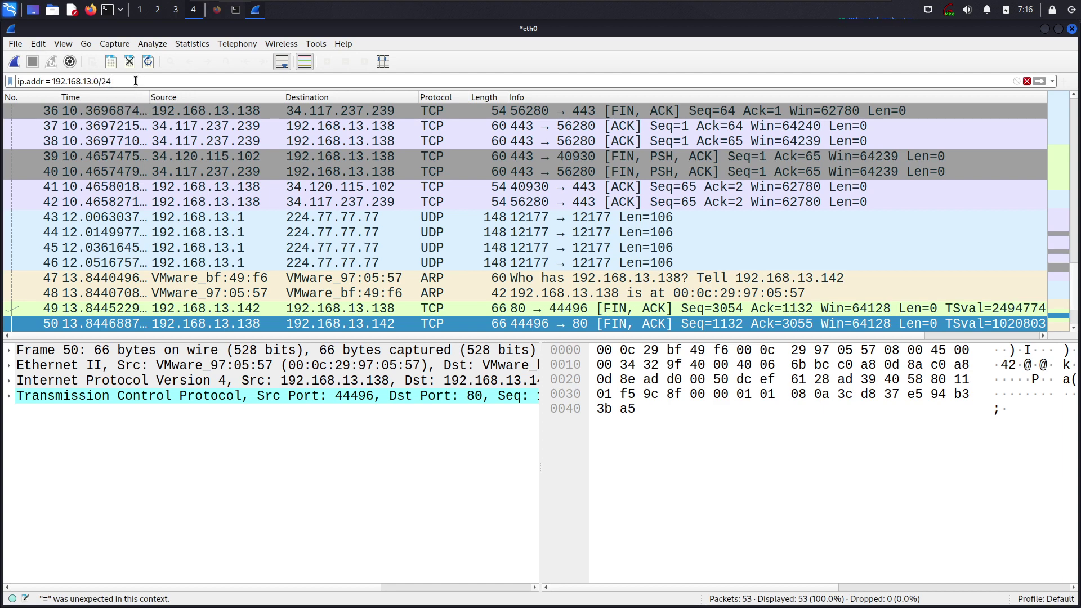
Fix the operator and apply ip.addr == 192.168.13.0/24, showing 49 of 53 packets
scroll(559, 248, "up", 8)
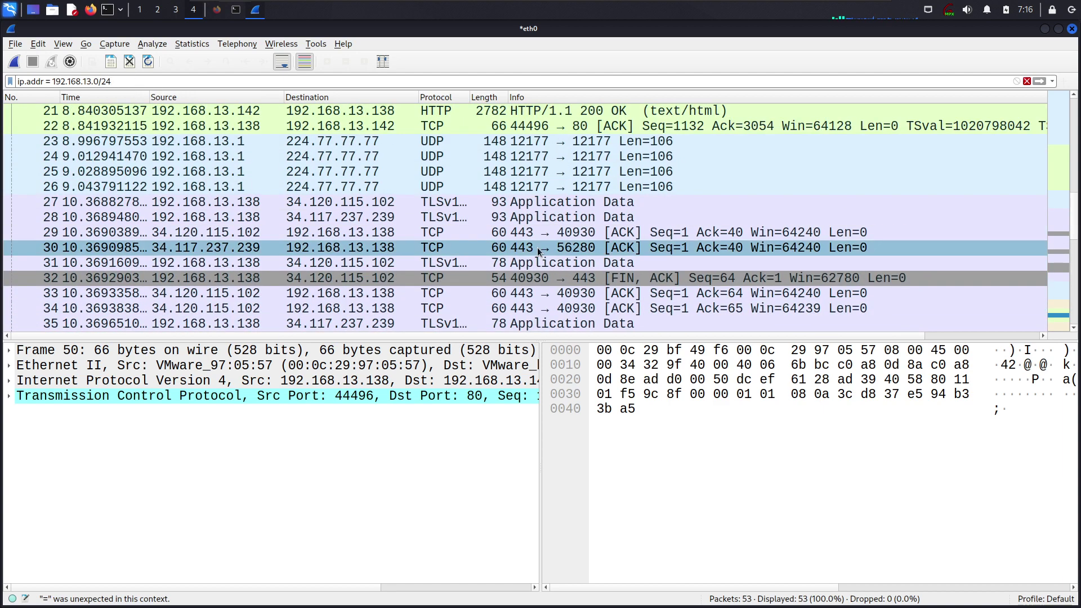
scroll(388, 166, "up", 4)
scroll(389, 166, "down", 11)
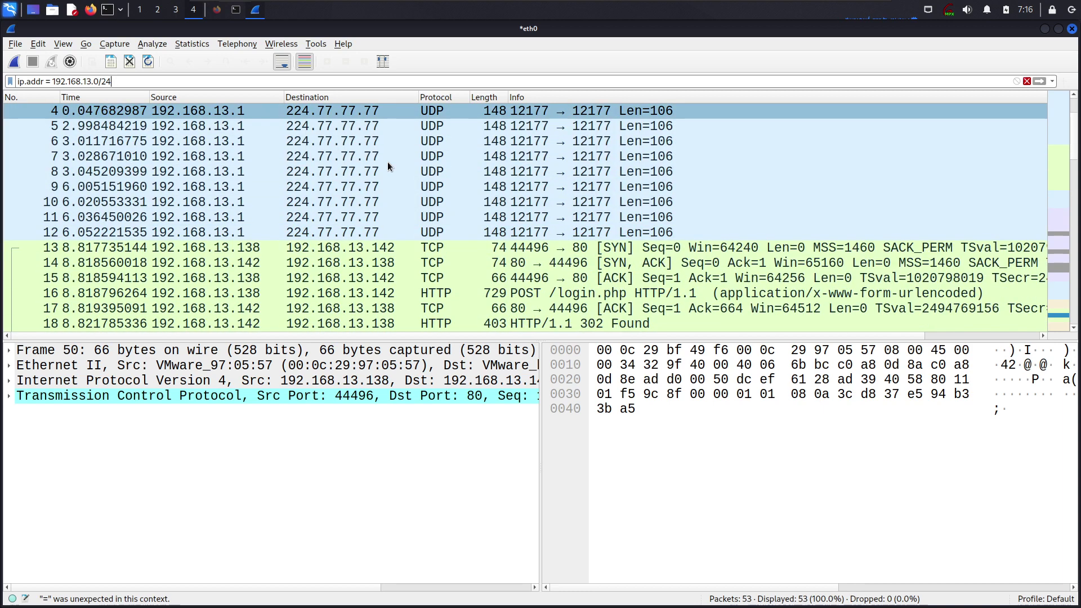
scroll(388, 165, "down", 2)
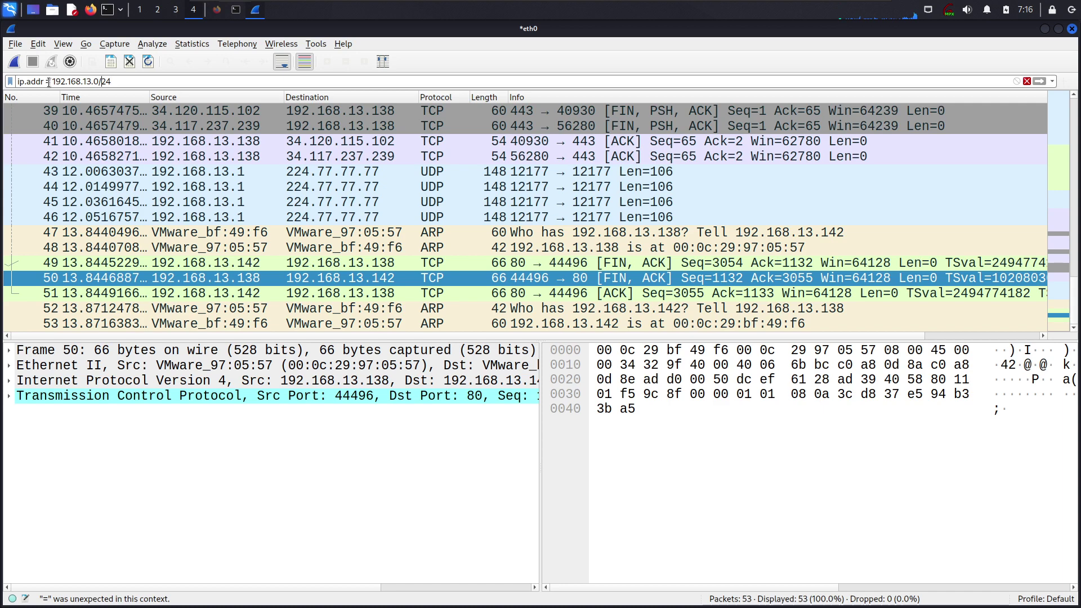
left_click(110, 61)
key("Escape")
type("=")
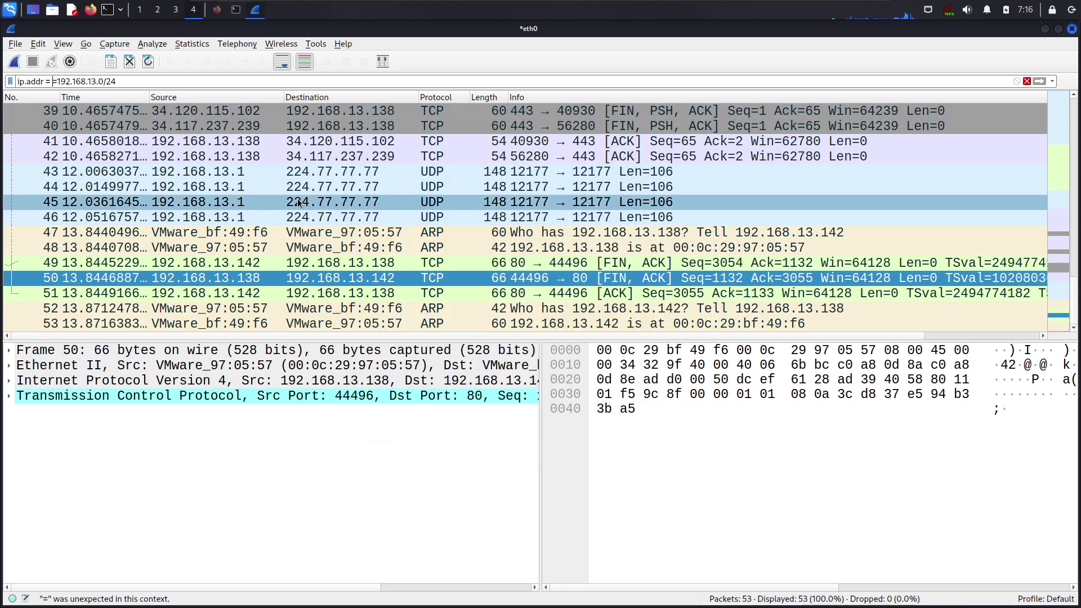
key("BackSpace")
key("Return")
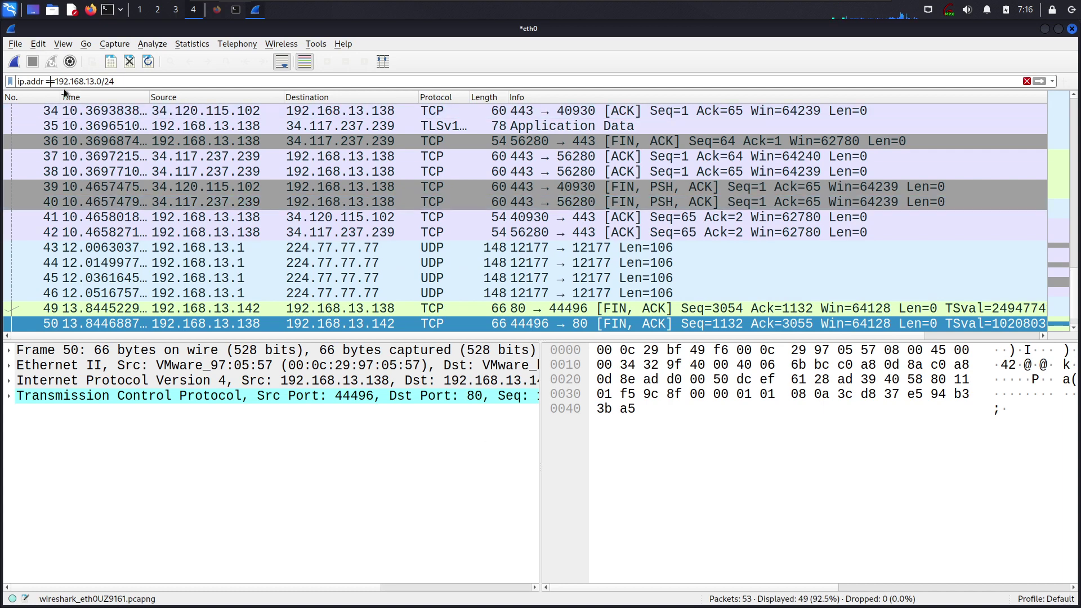
left_click(57, 81)
key("Return")
scroll(160, 230, "up", 4)
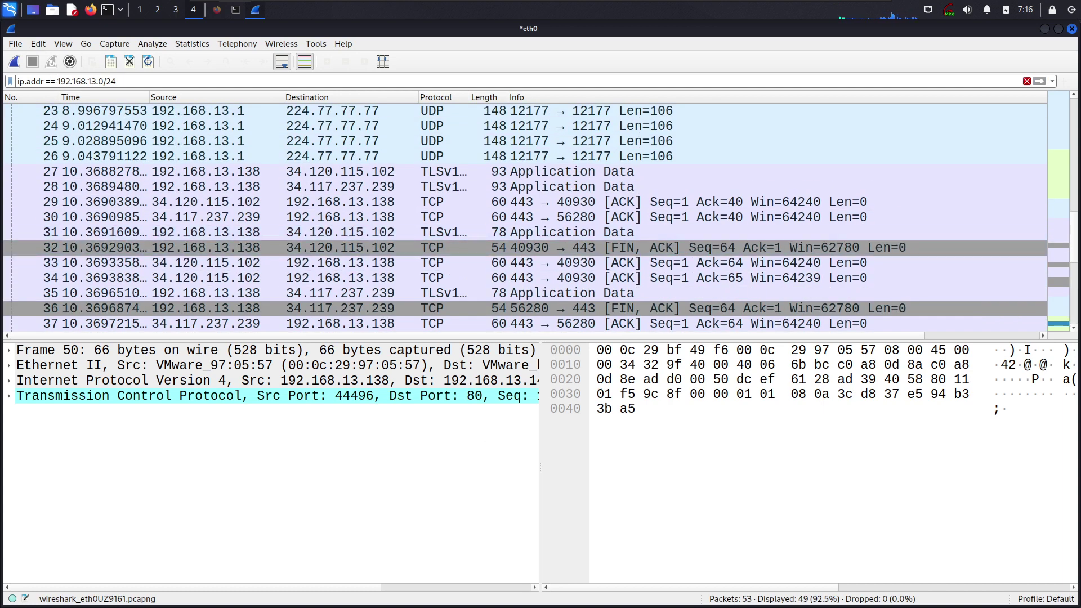
mouse_move(875, 6)
Select packet 35, a TLS Application Data frame from 192.168.13.138, to view its details and bytes
left_click(246, 294)
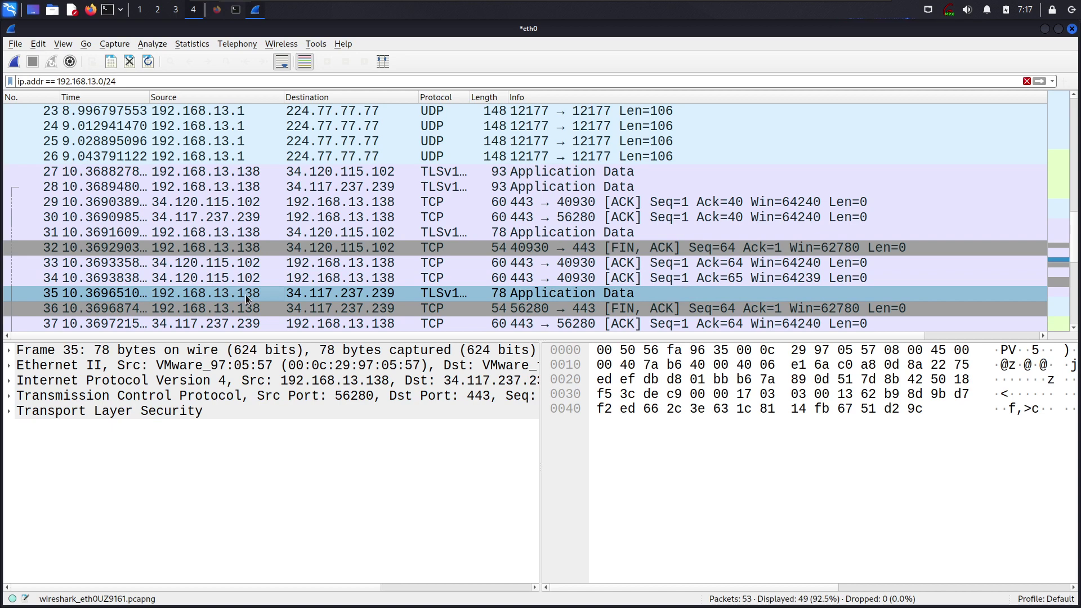
left_click(223, 297)
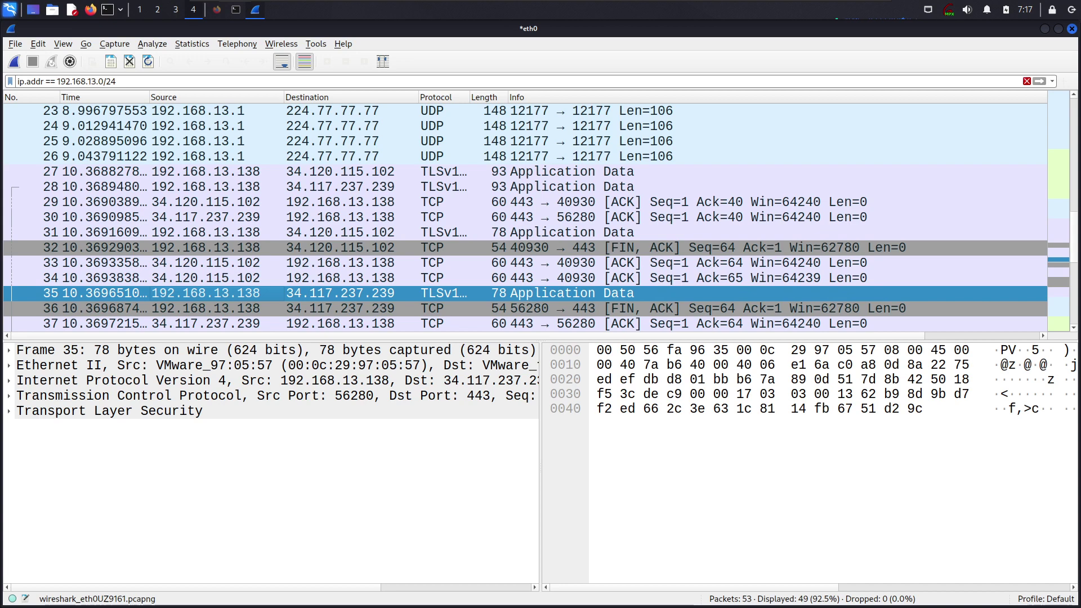
Replace the subnet filter with tcp.port eq 80 or udp.port == 80, leaving the 13 login packets
triple_click(153, 79)
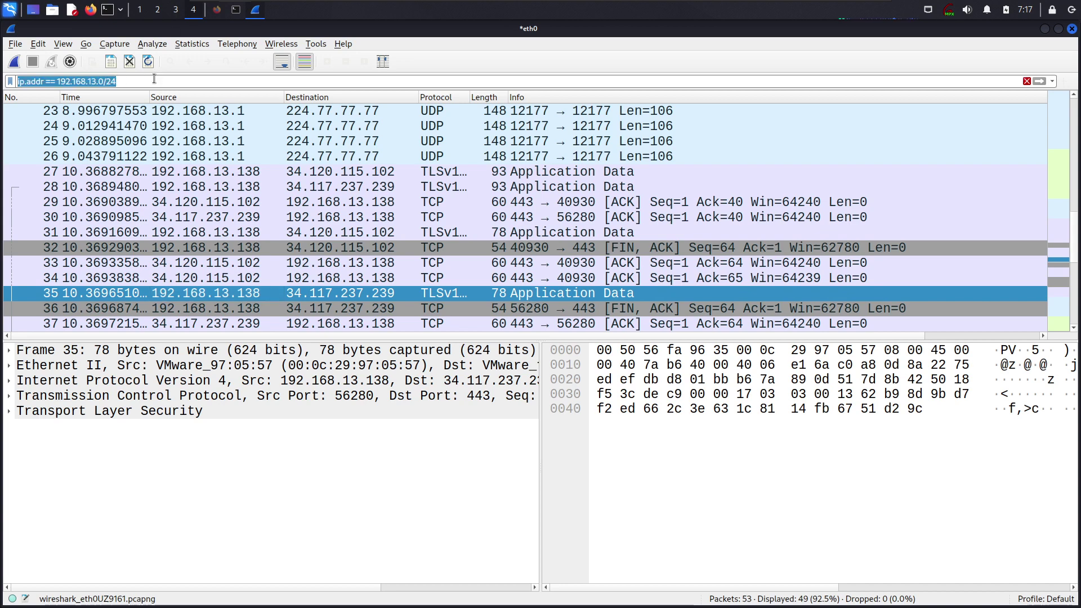
key("BackSpace")
type("tcp.port =")
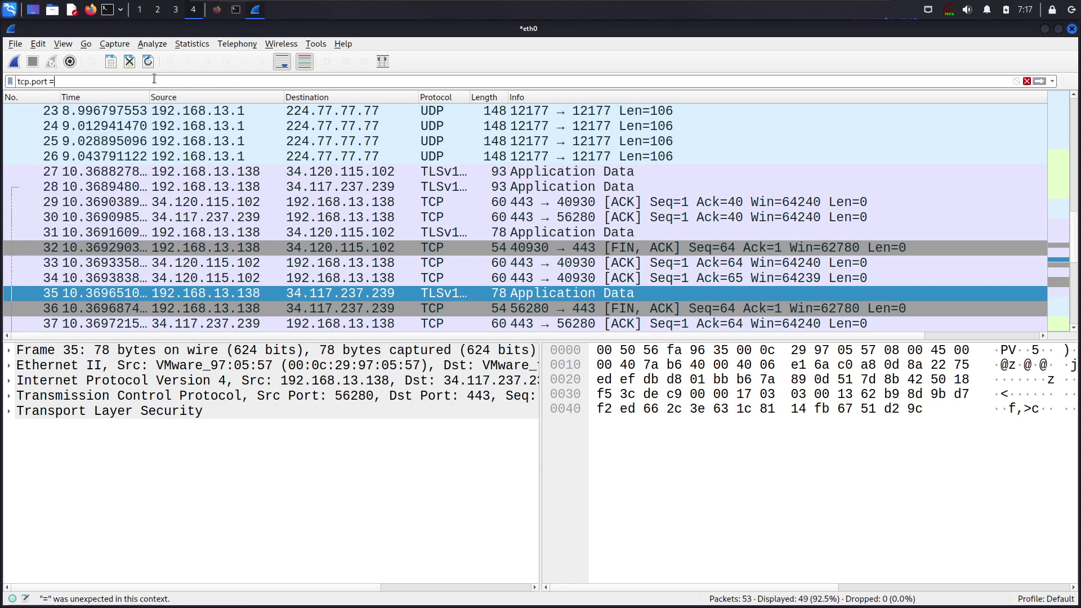
key("BackSpace")
type("eq")
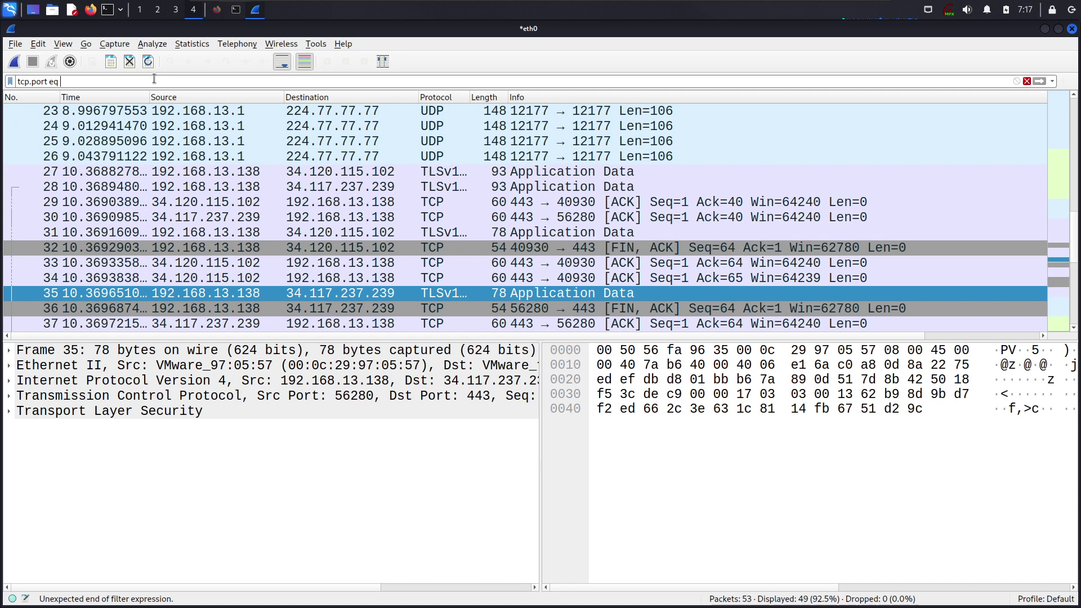
type(" 80 or udp.port =")
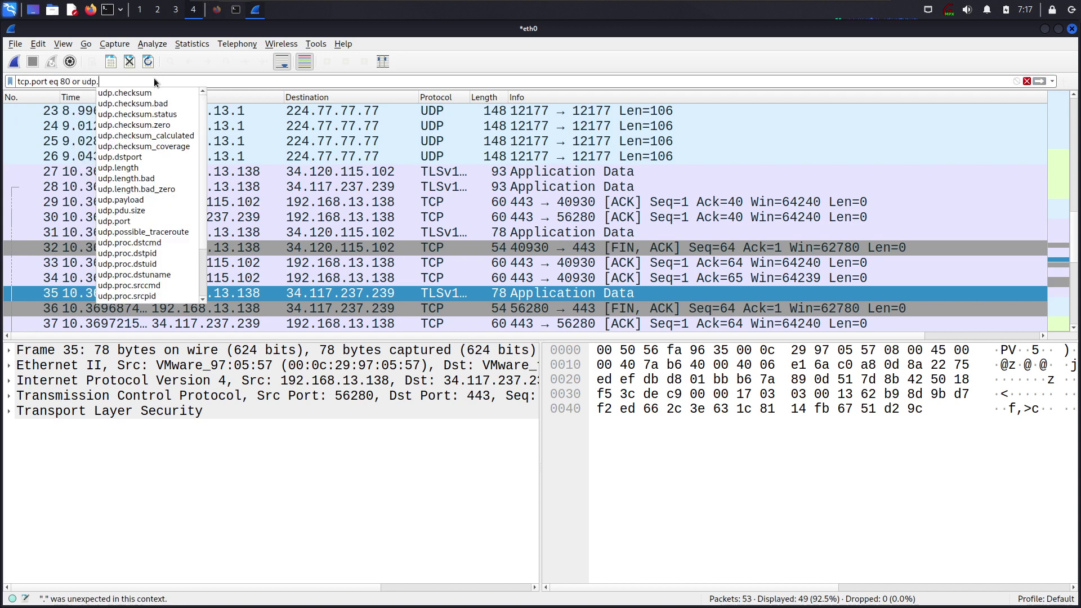
key("BackSpace")
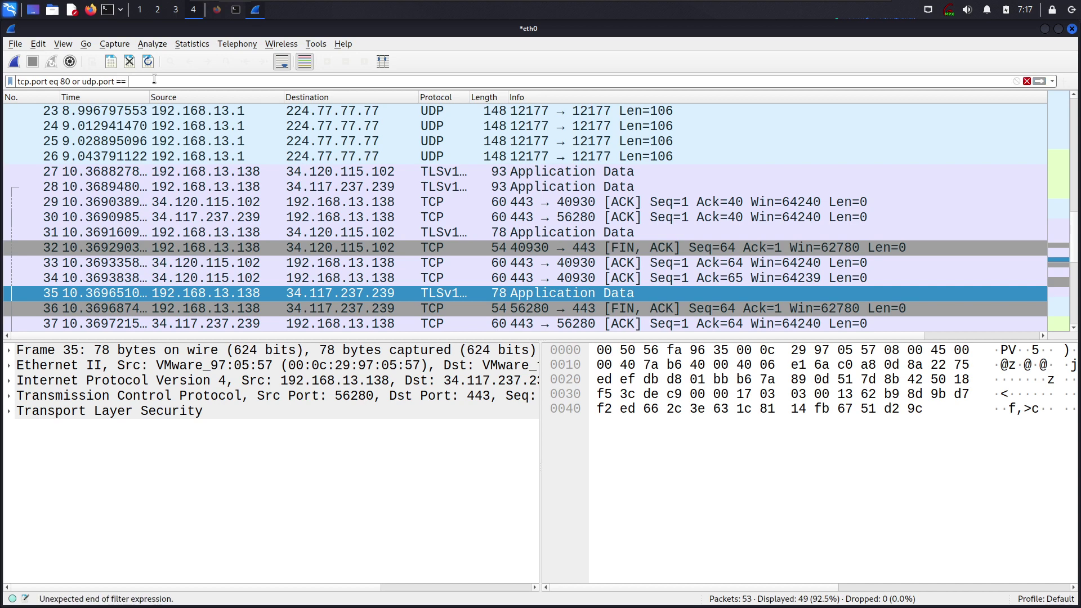
type("==8")
key("Return")
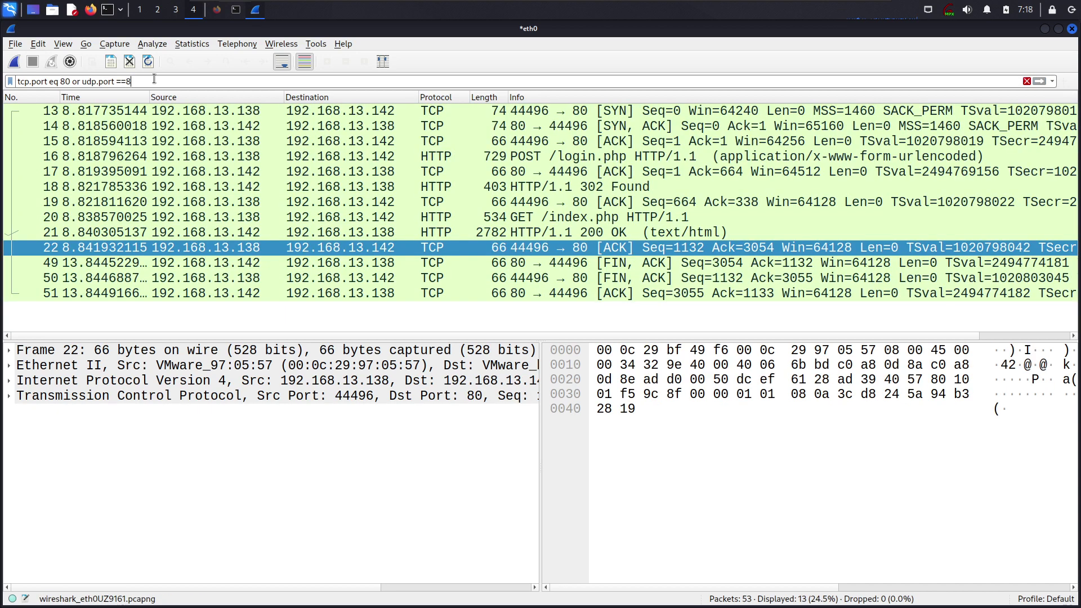
key("BackSpace")
type("80")
key("Return")
key("ctrl+a")
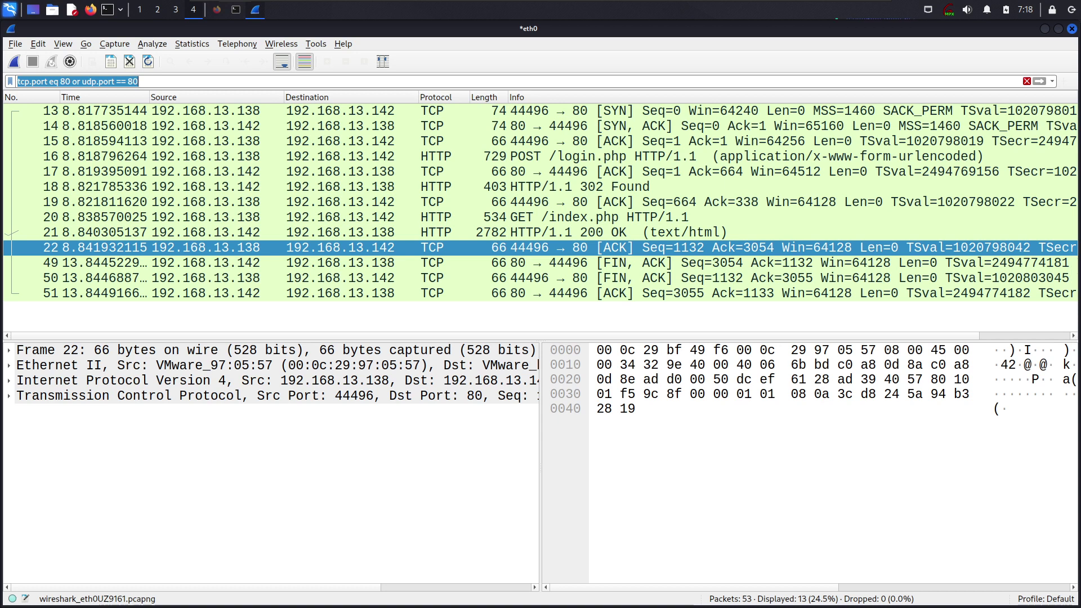
left_click_drag(71, 82, 3, 77)
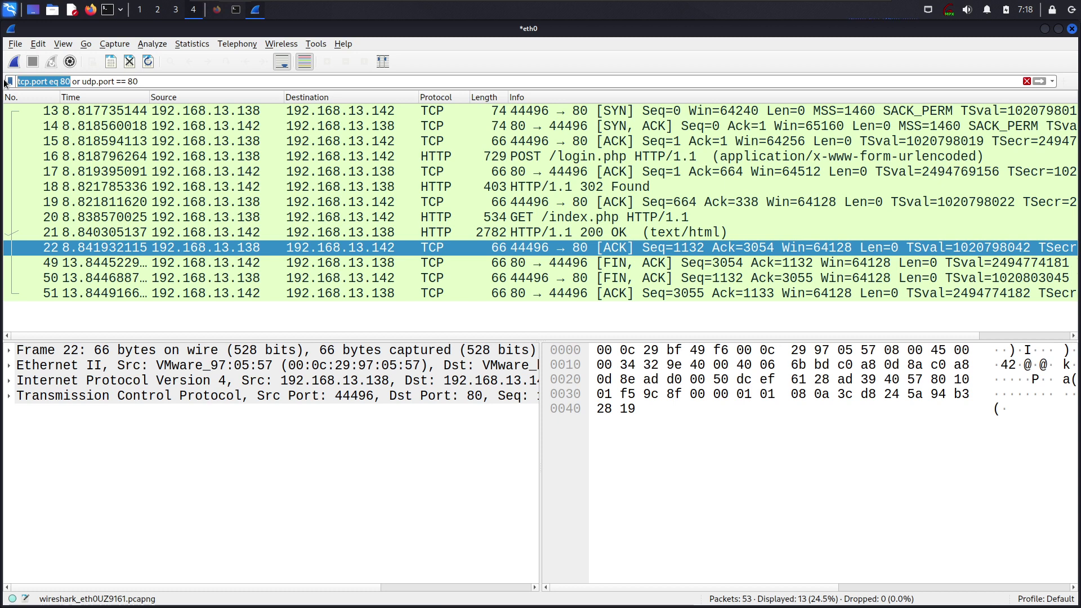
left_click_drag(81, 81, 71, 81)
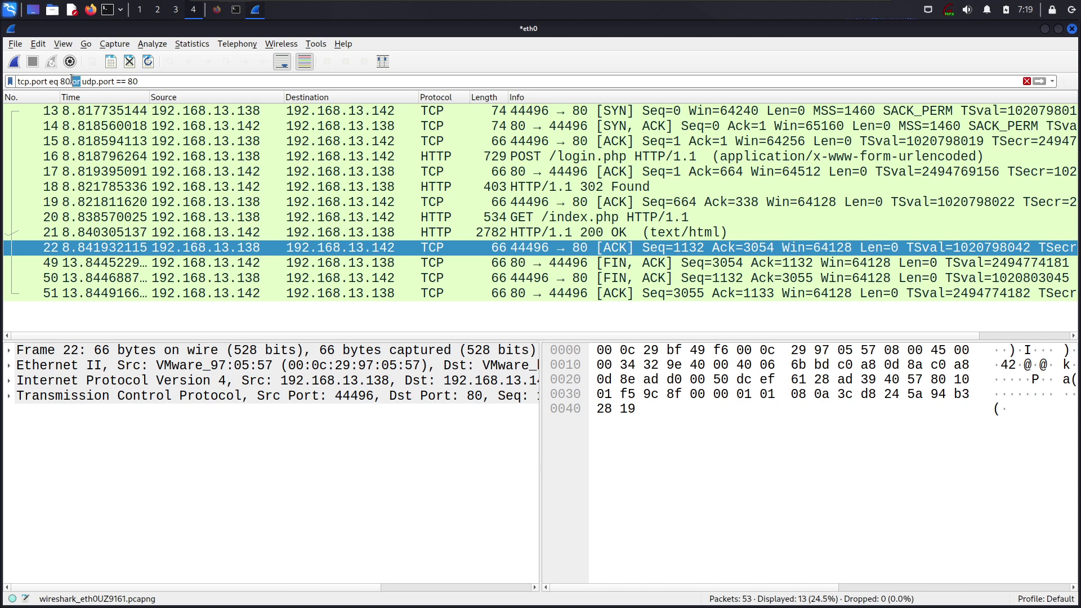
left_click_drag(138, 81, 82, 86)
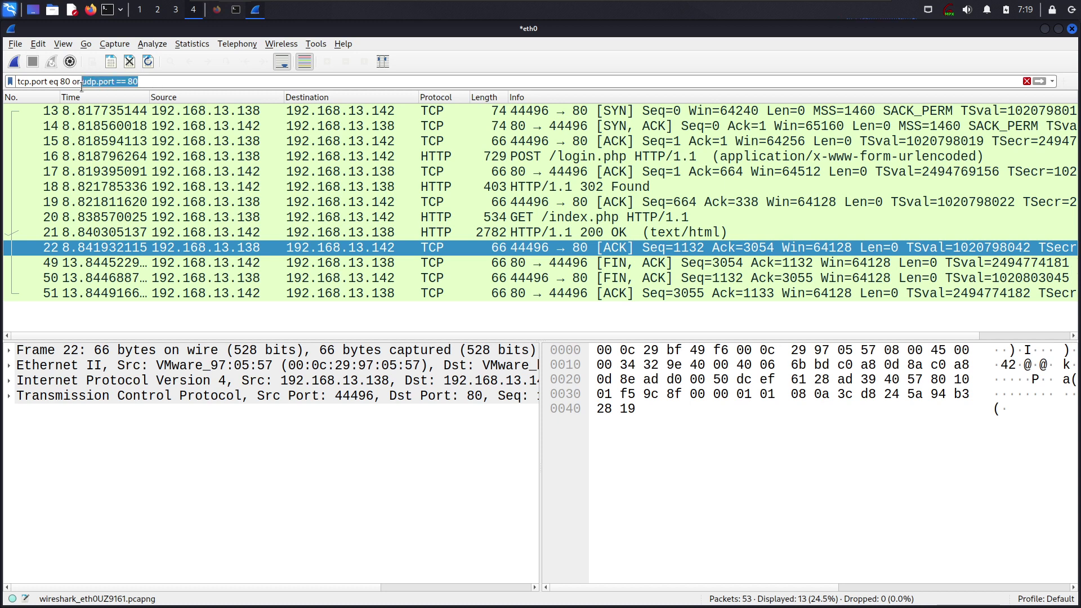